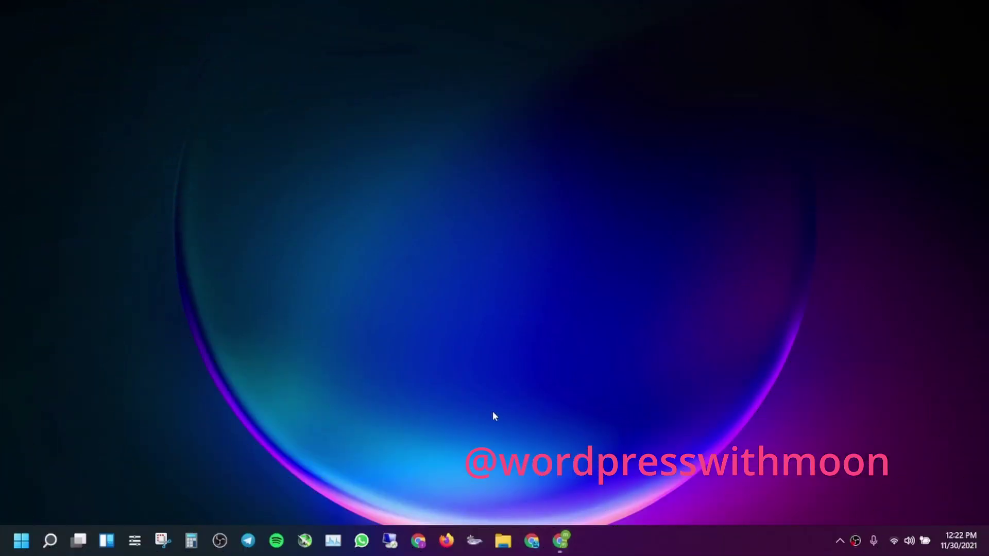
Select the channel name 'wordpress with moon' on the YouTube Videos page.
key(alt+Tab)
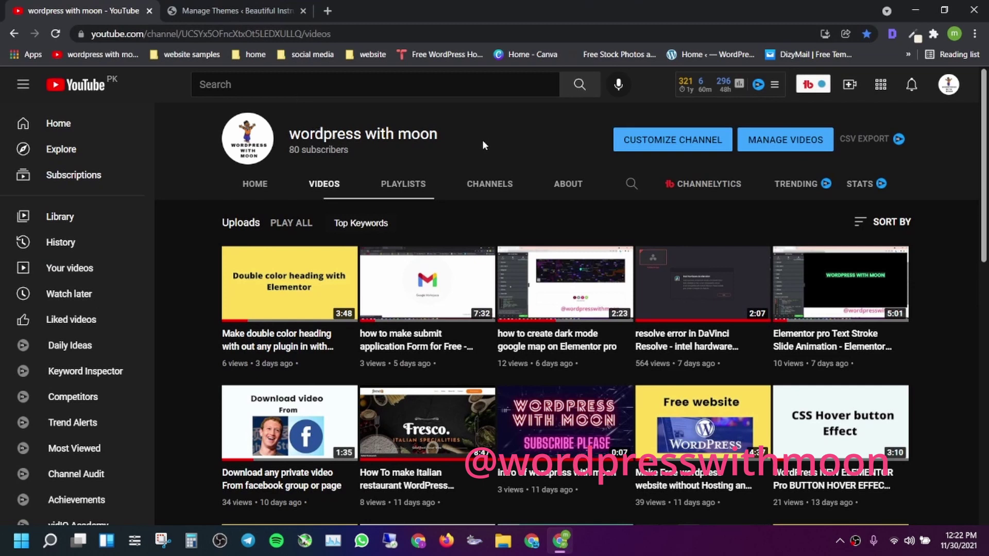
drag(473, 137, 283, 132)
click(340, 137)
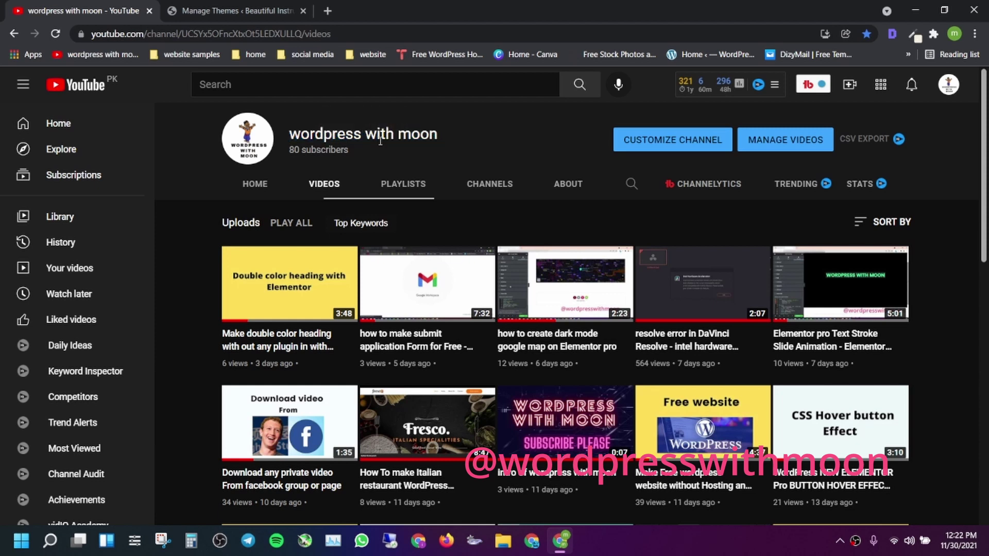
triple_click(329, 137)
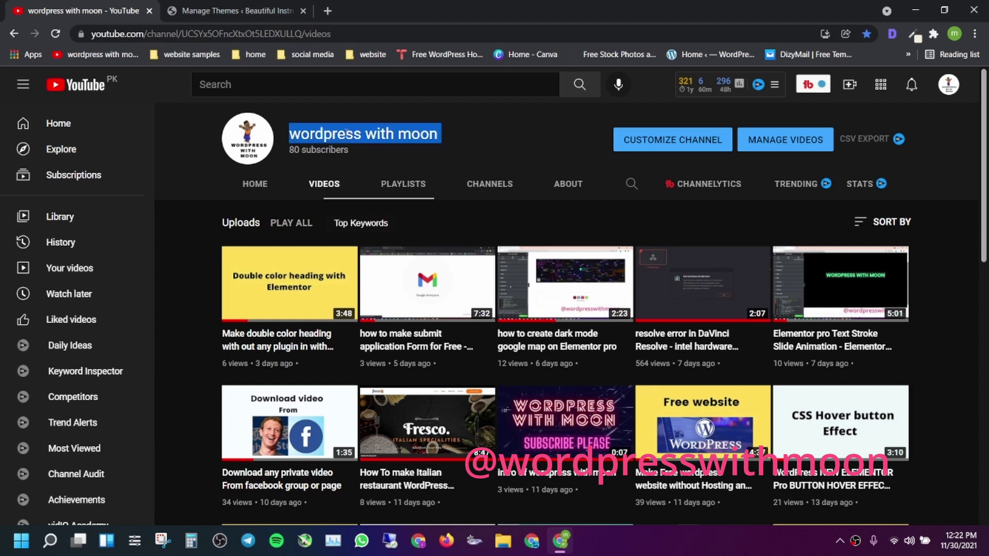
Go back to the WordPress Themes page.
click(216, 6)
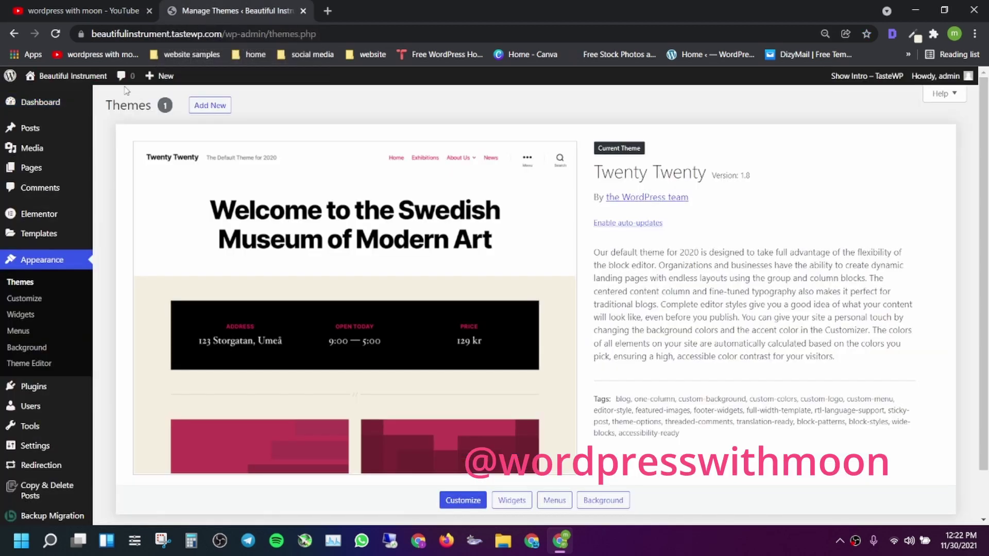
click(116, 6)
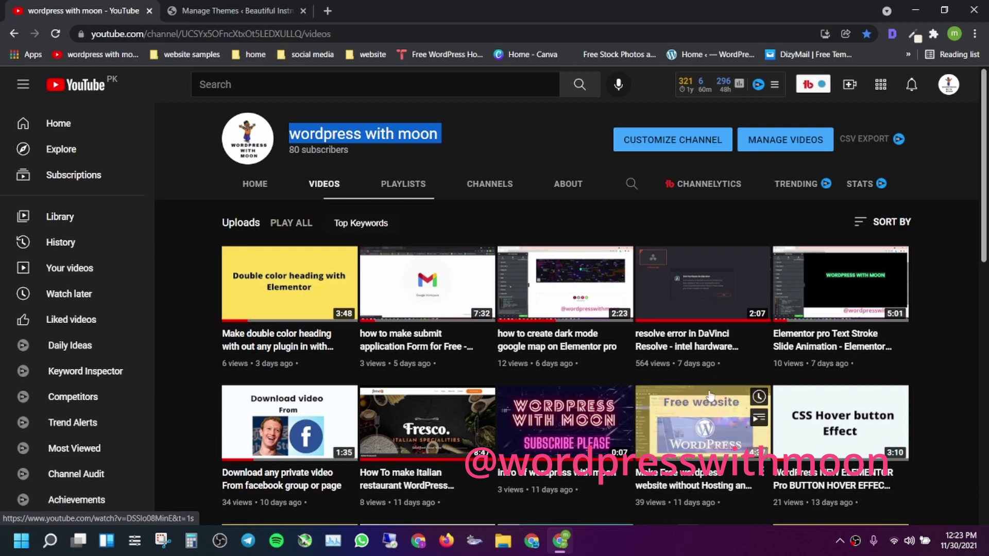
click(219, 6)
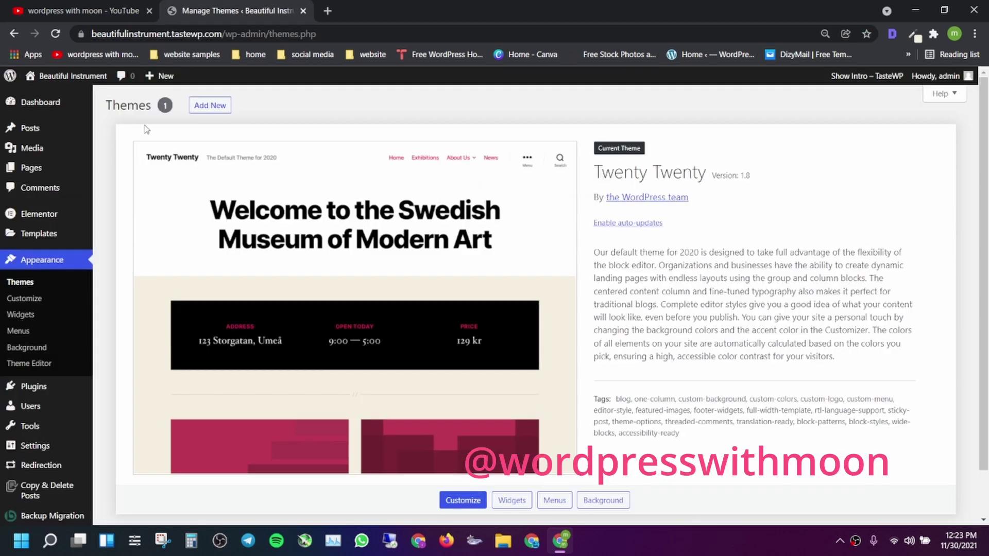
Install and activate the Hello Elementor theme, check Plugins, then return to YouTube.
click(210, 105)
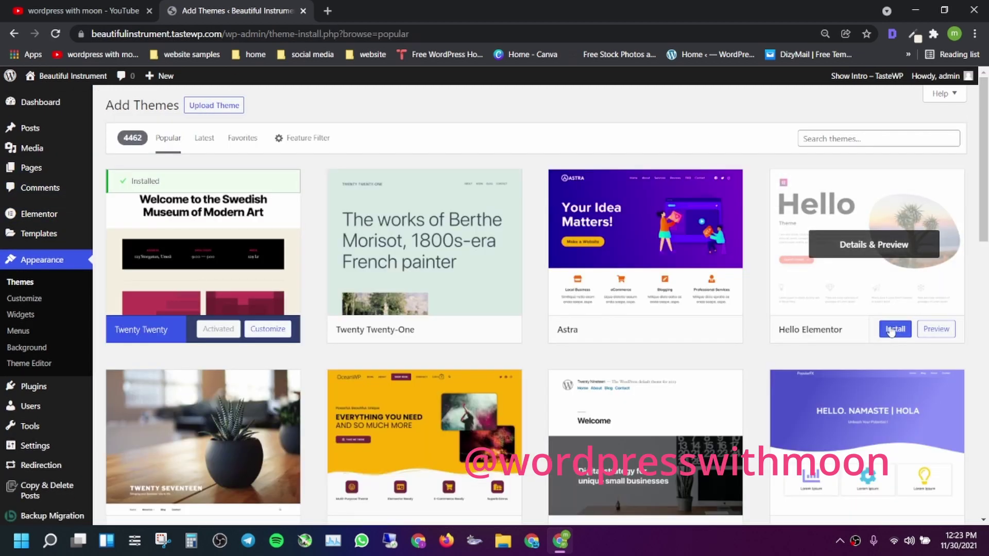
click(894, 333)
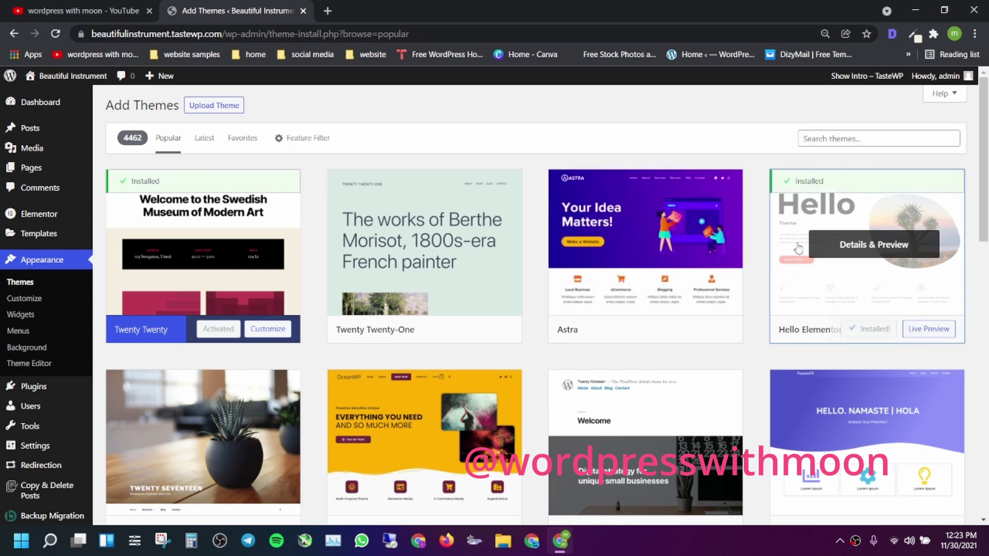
click(872, 330)
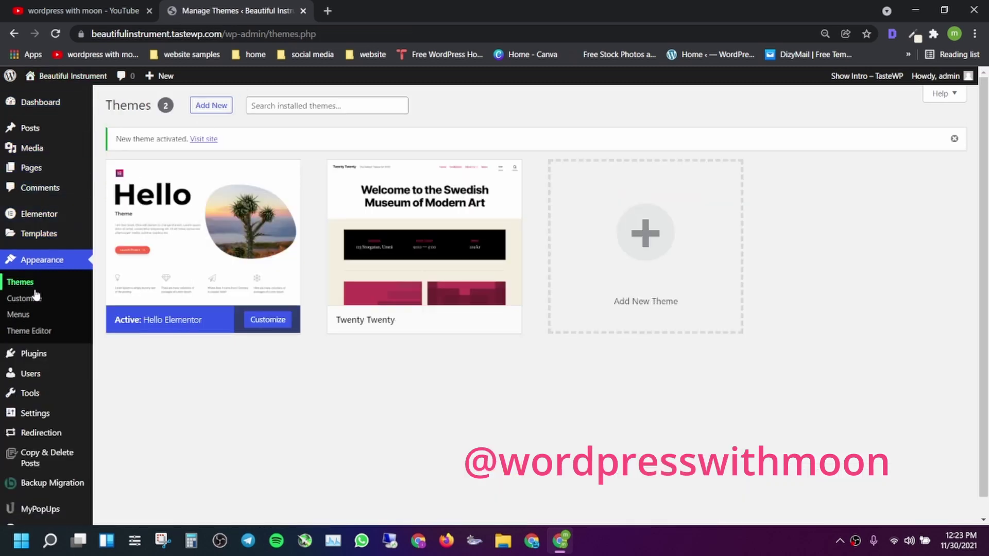
click(41, 351)
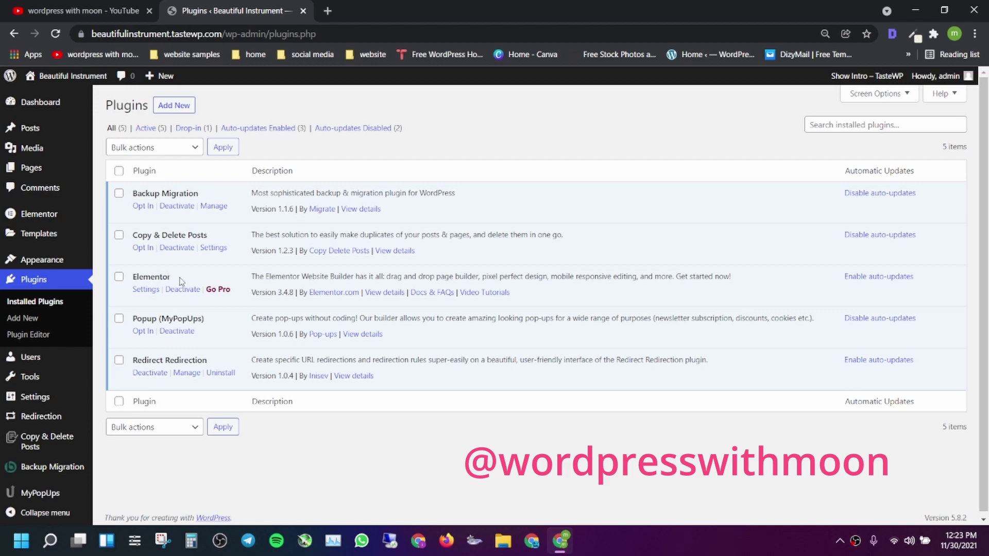
click(77, 11)
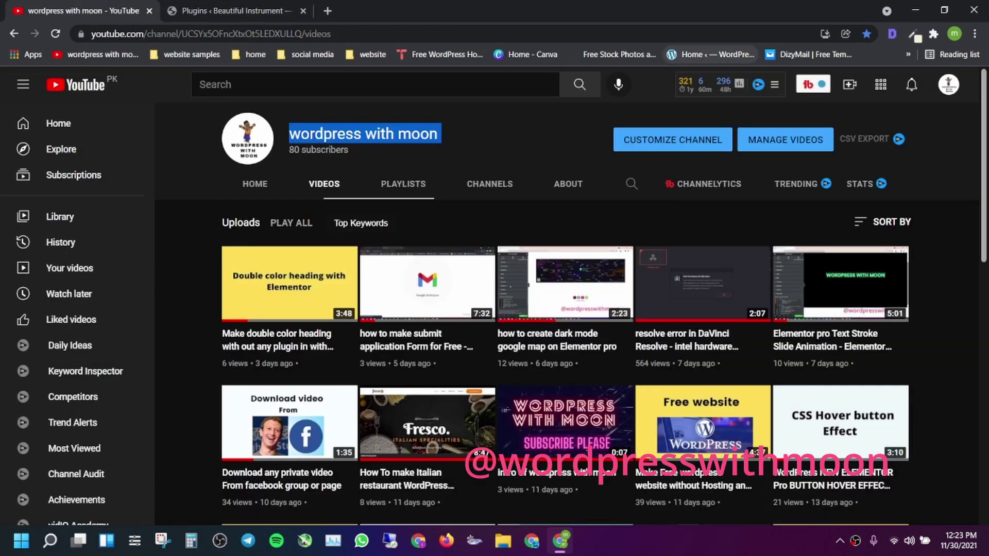
Scroll through the channel's older uploads, then return to WordPress Installed Plugins.
scroll(977, 369, down, 15)
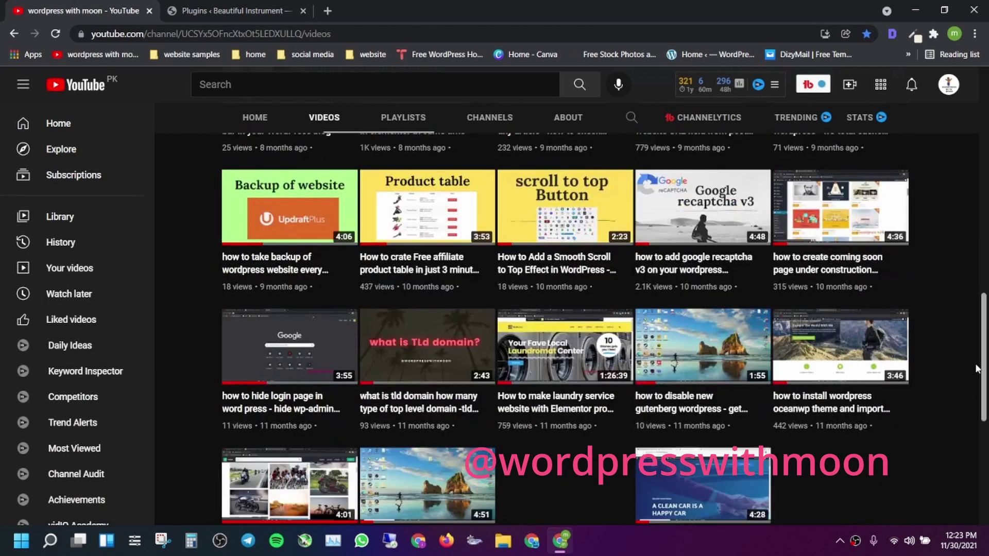
scroll(977, 369, down, 7)
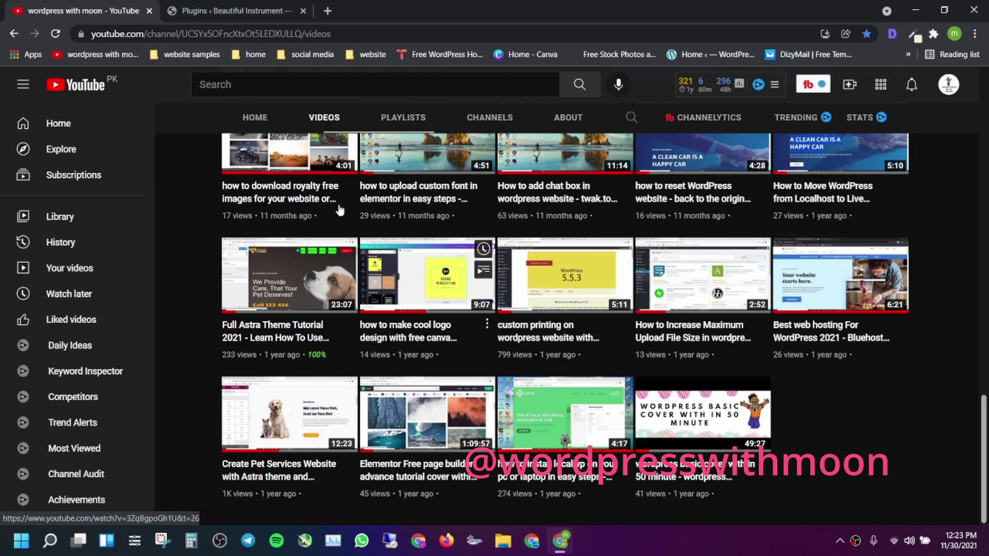
click(237, 10)
mouse_move(77, 234)
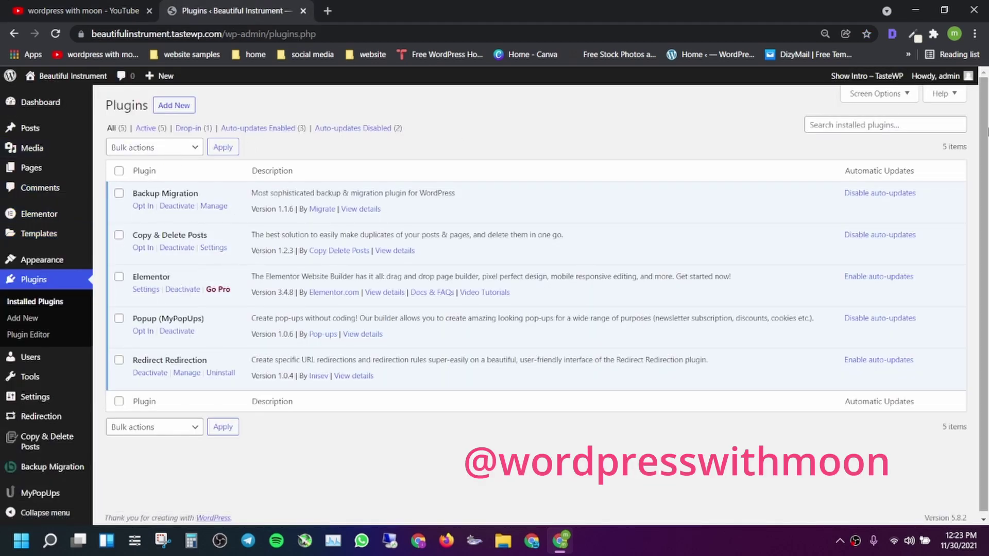
Add a new WordPress page titled 'heloo1'.
scroll(983, 296, down, 1)
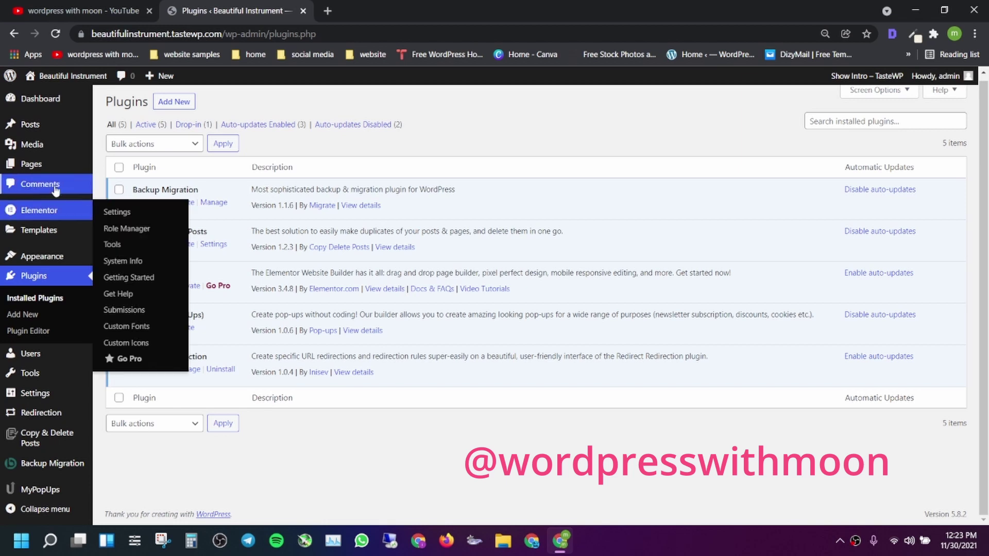
click(35, 169)
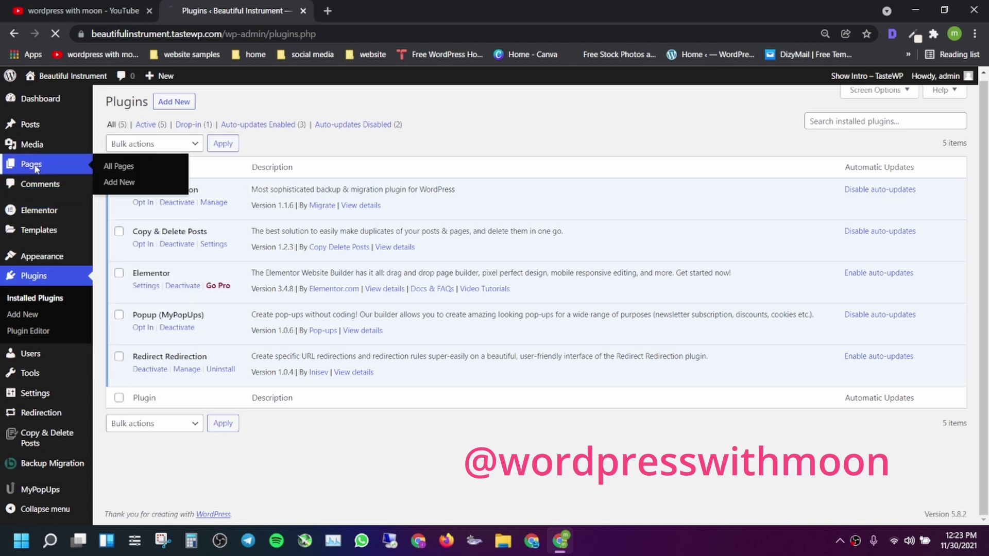
click(168, 109)
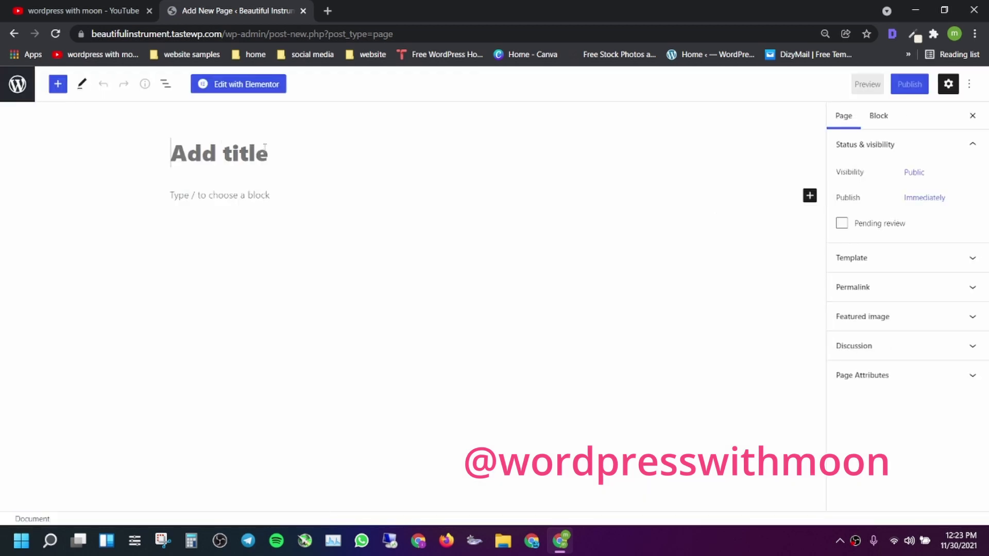
text(heloo1)
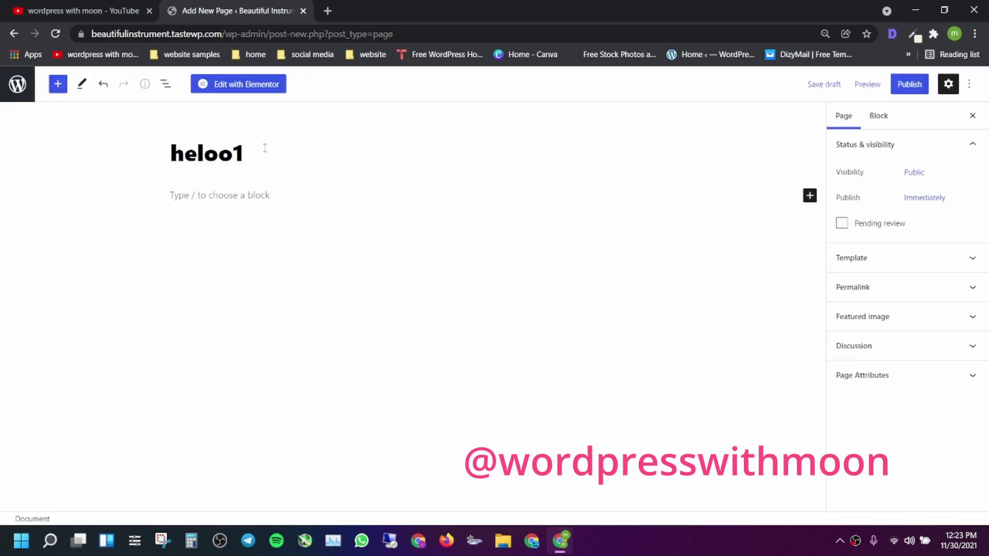
Publish the heloo1 page and open it in Elementor.
click(908, 84)
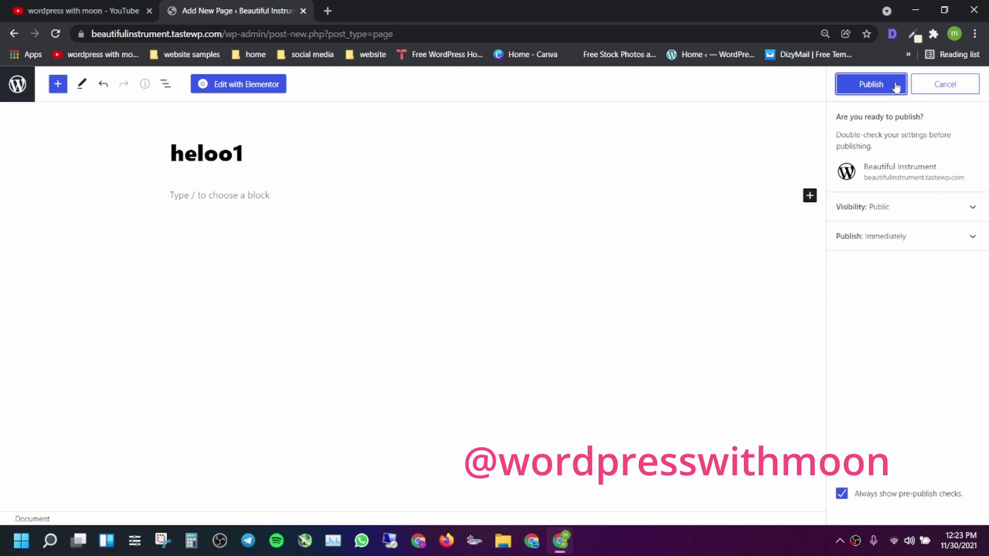
click(856, 92)
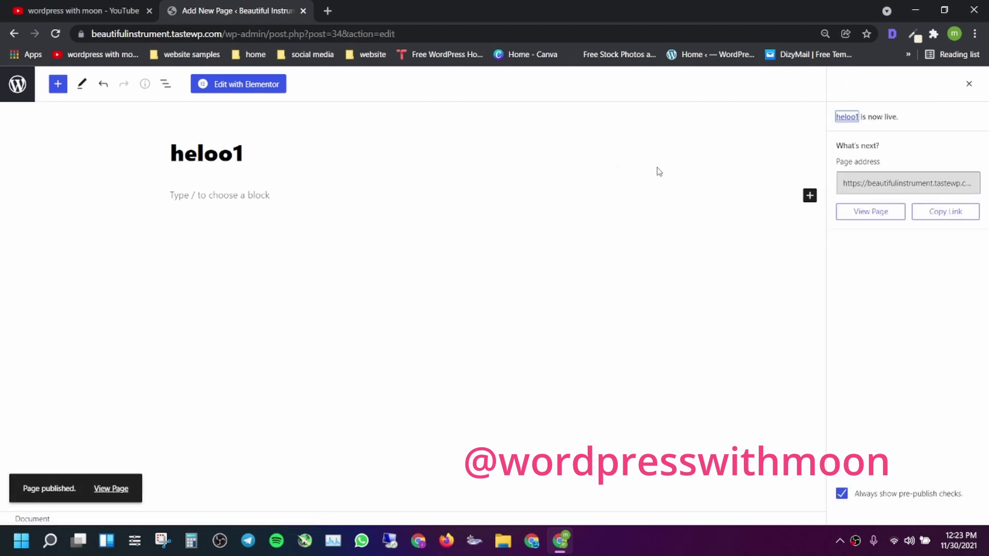
click(239, 84)
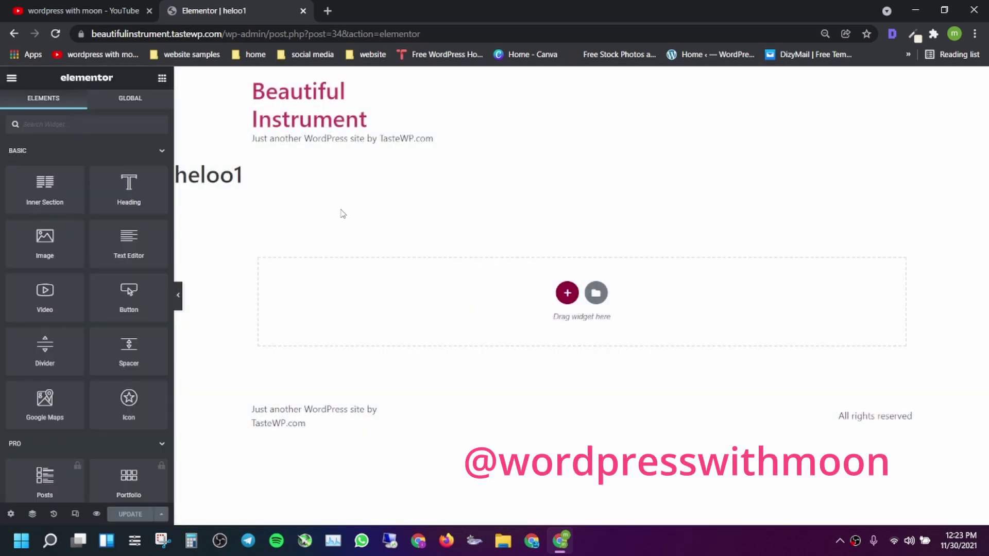
Hide the heloo1 page title in page settings and save.
drag(252, 177, 175, 176)
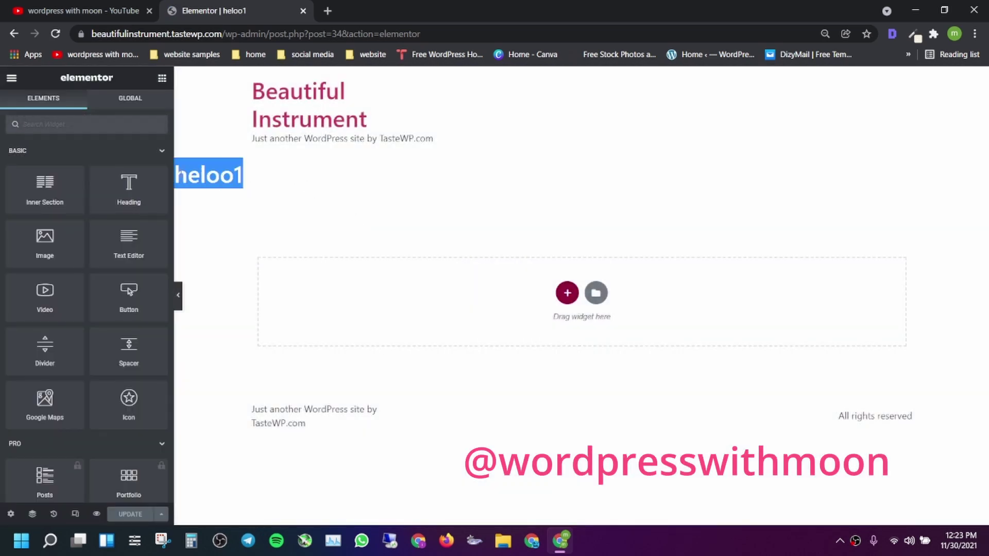
click(11, 514)
click(149, 312)
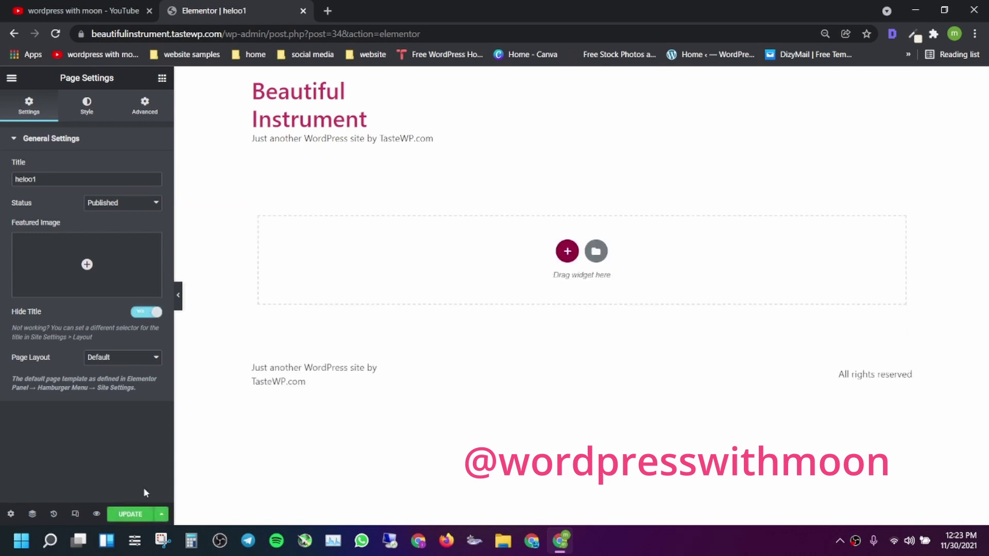
click(136, 512)
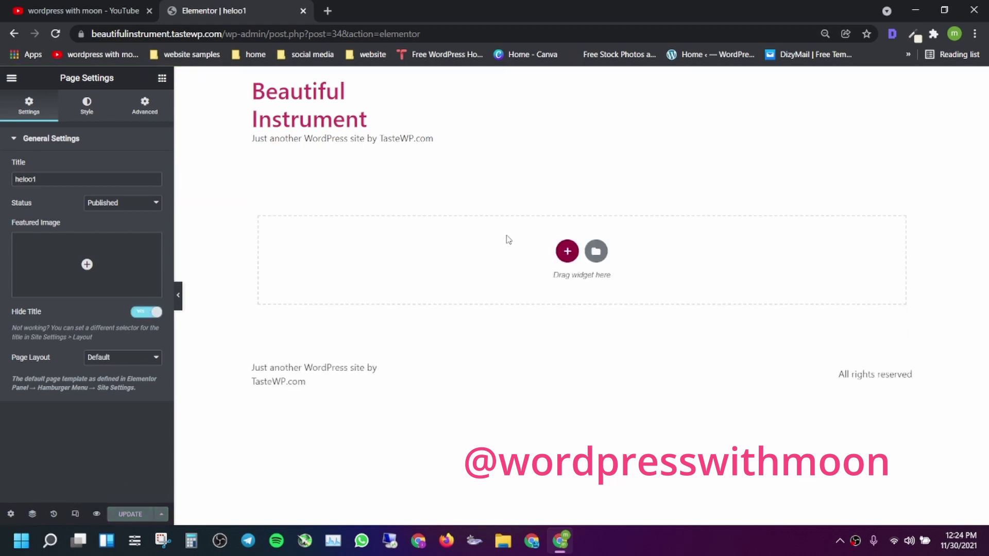
Add a one-column section with an Image Carousel holding the palm beach, businesswoman and desk photos.
click(565, 251)
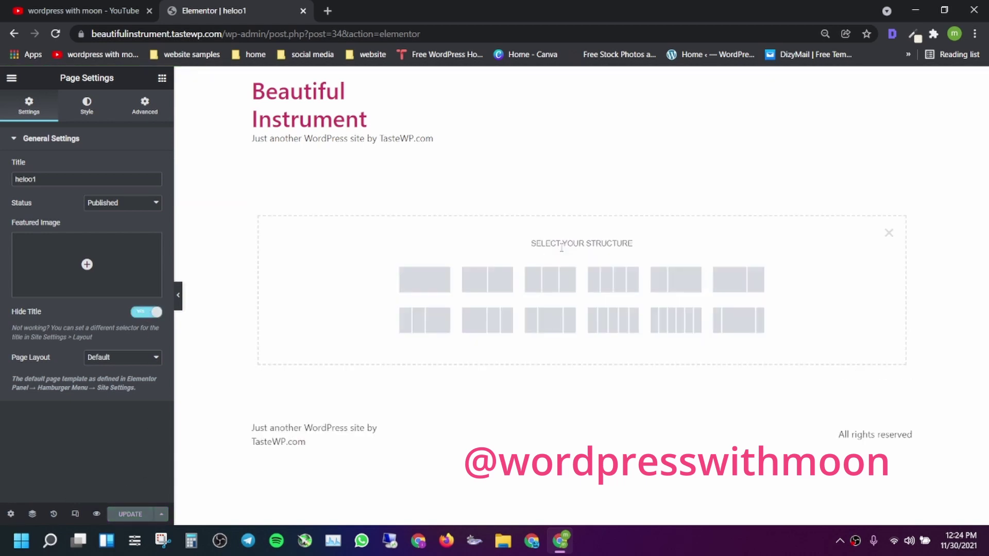
click(434, 279)
click(162, 78)
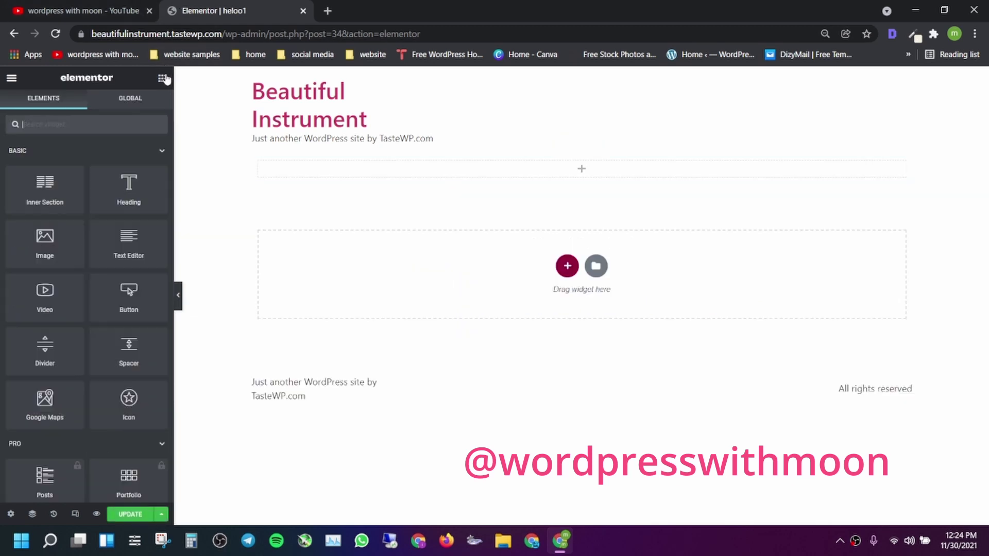
click(88, 125)
text(image)
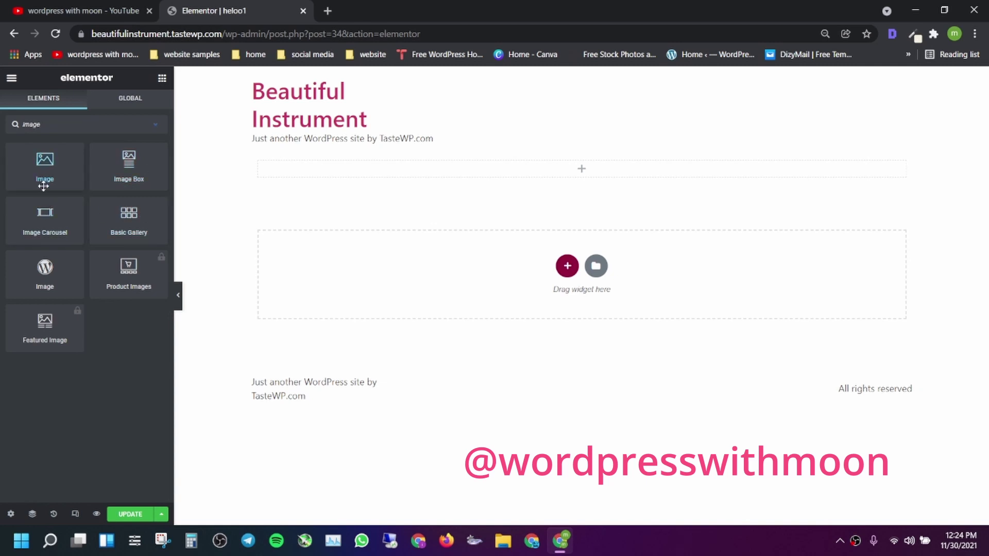
drag(39, 211, 520, 173)
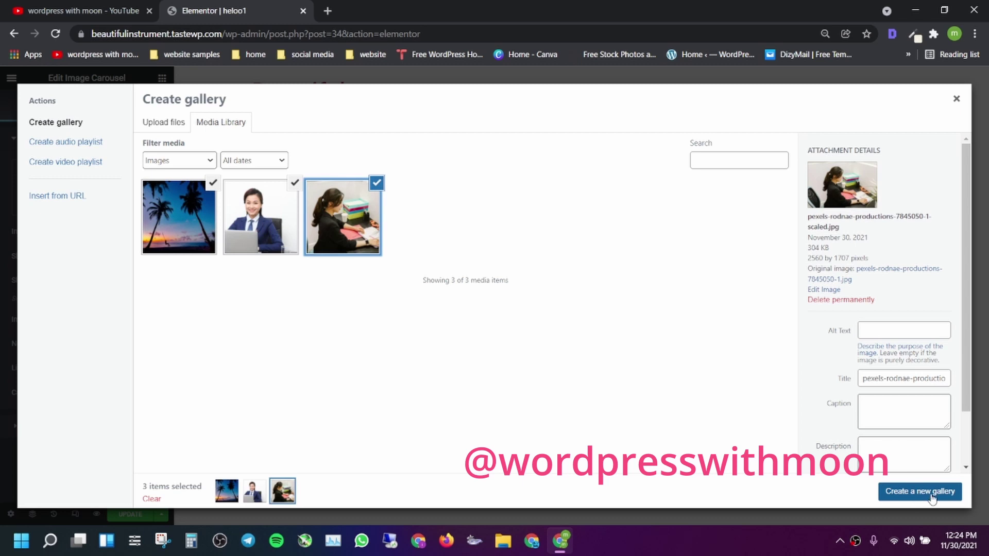
click(932, 496)
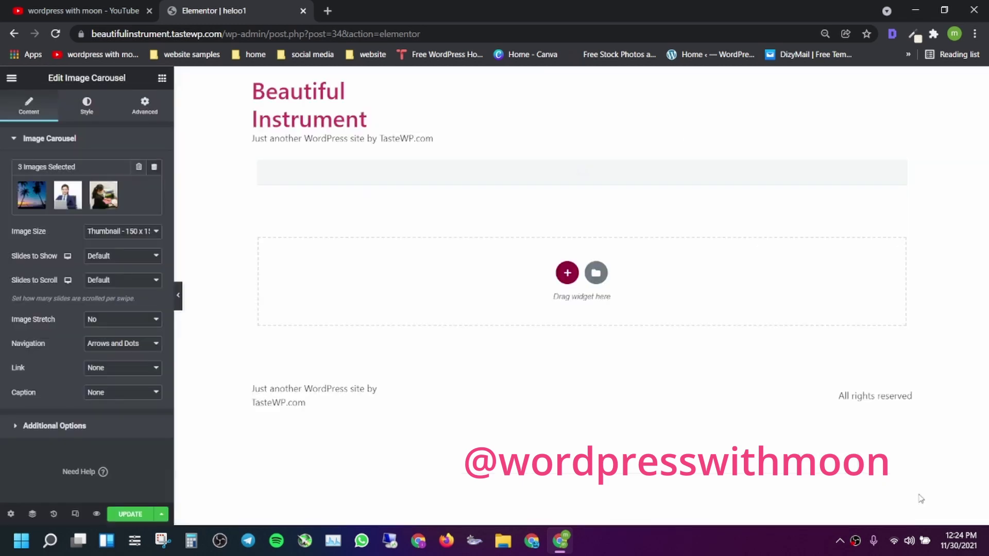
Insert the gallery and set Image Size to Full with 1 slide to show.
click(917, 497)
click(110, 231)
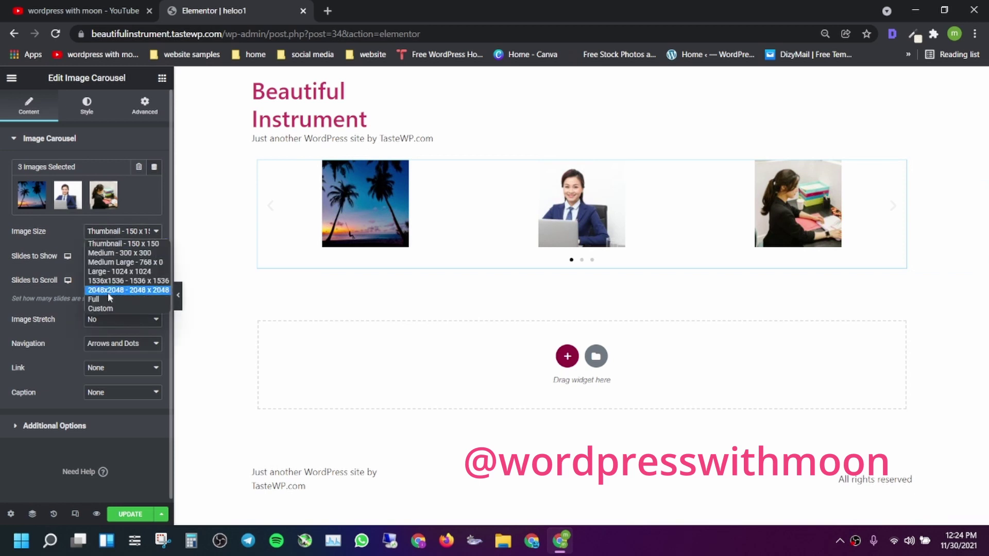
click(109, 301)
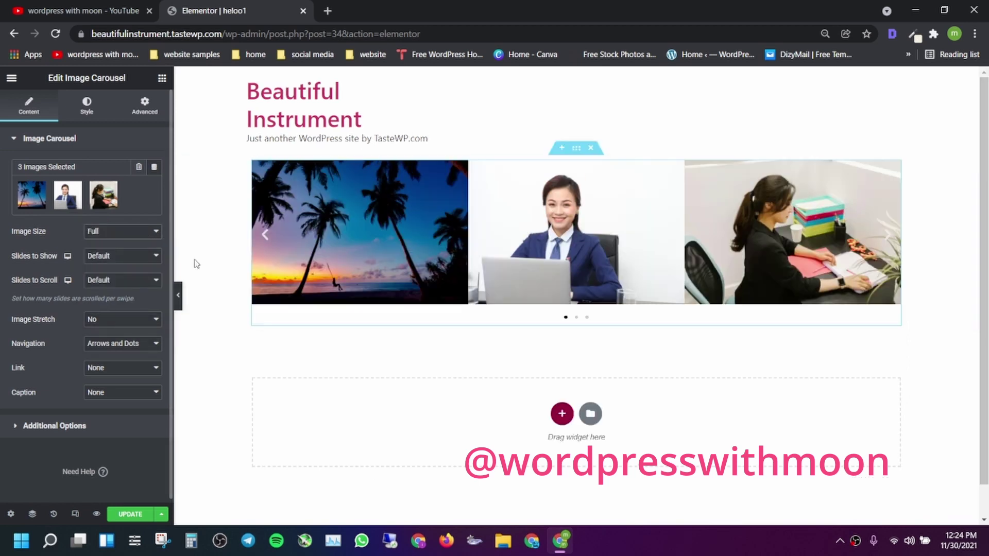
click(117, 256)
click(116, 270)
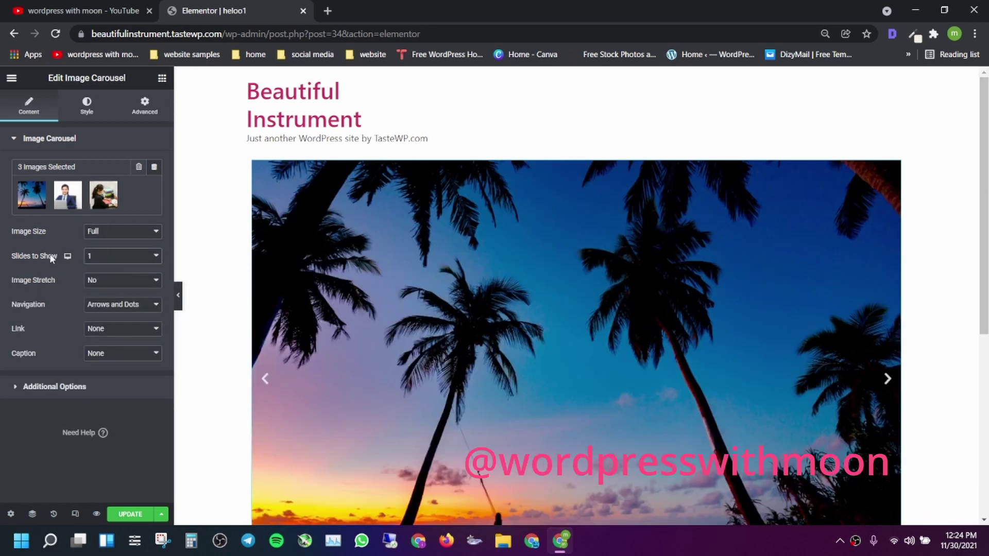
Keep Image Stretch No and Arrows and Dots navigation; set Link to Custom URL.
click(122, 281)
click(122, 292)
click(116, 304)
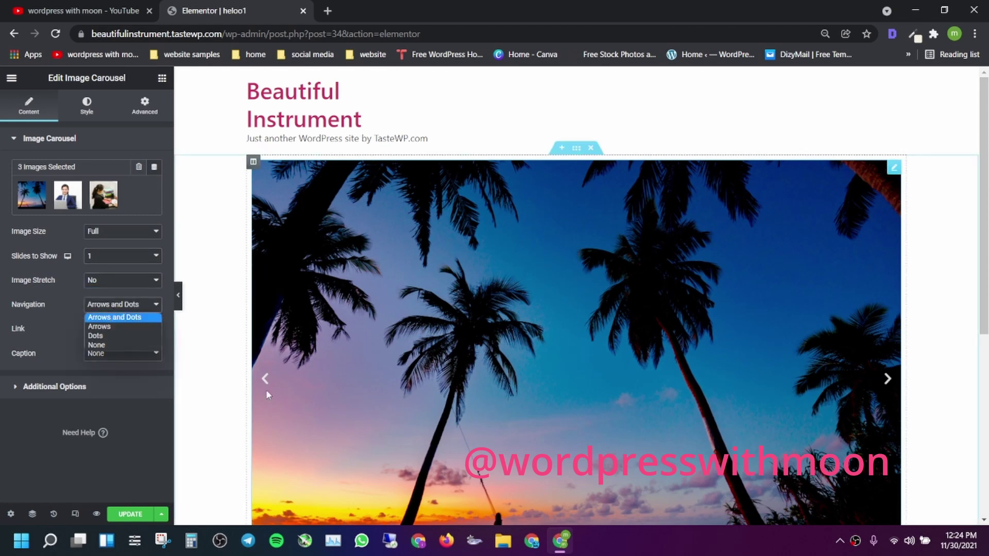
click(110, 318)
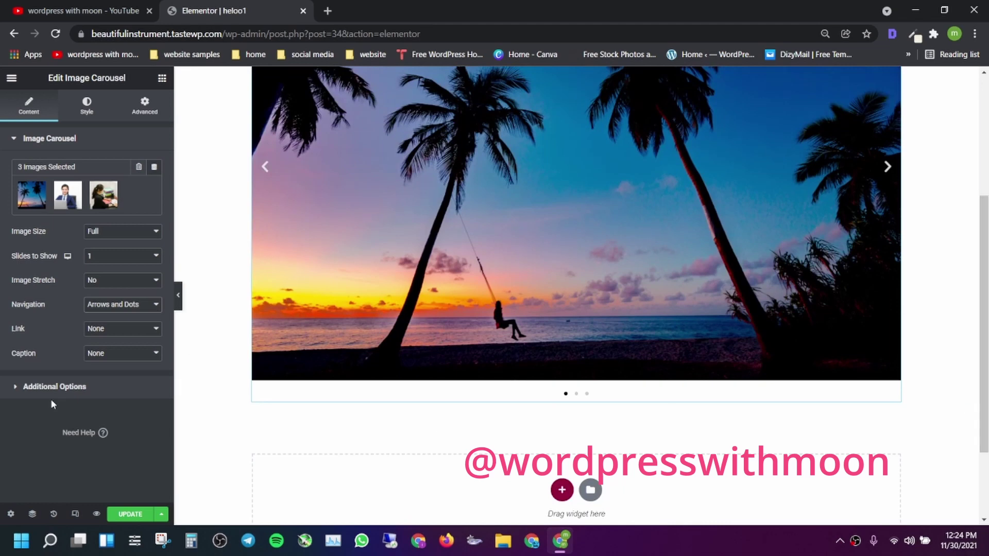
click(119, 330)
click(118, 360)
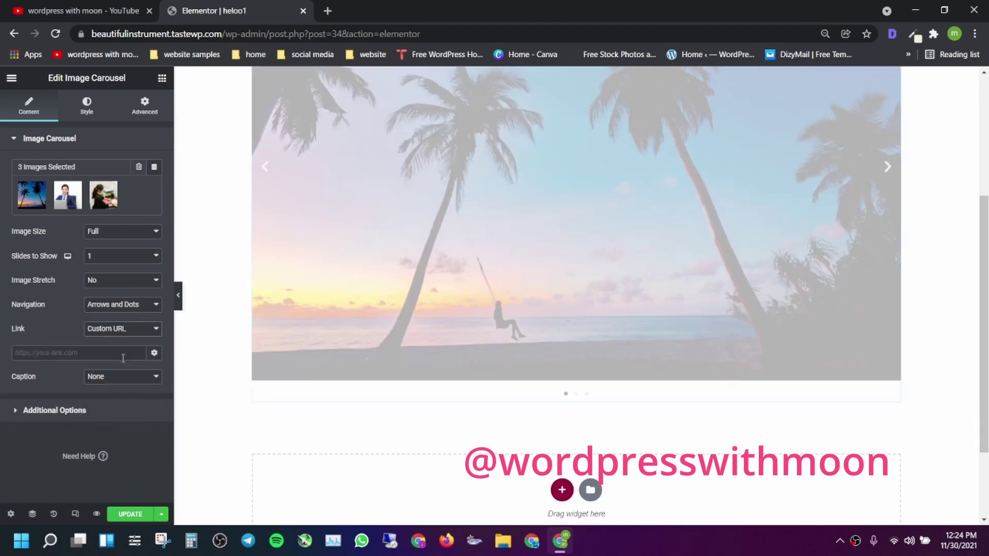
click(58, 351)
click(82, 11)
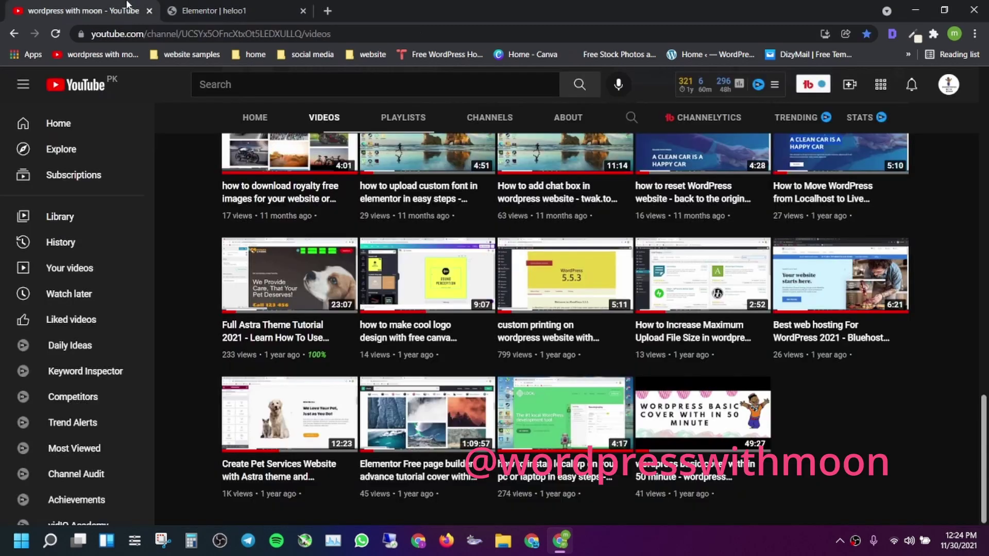
Copy the YouTube channel Videos page address and return to the Elementor editor.
click(165, 34)
right_click(164, 33)
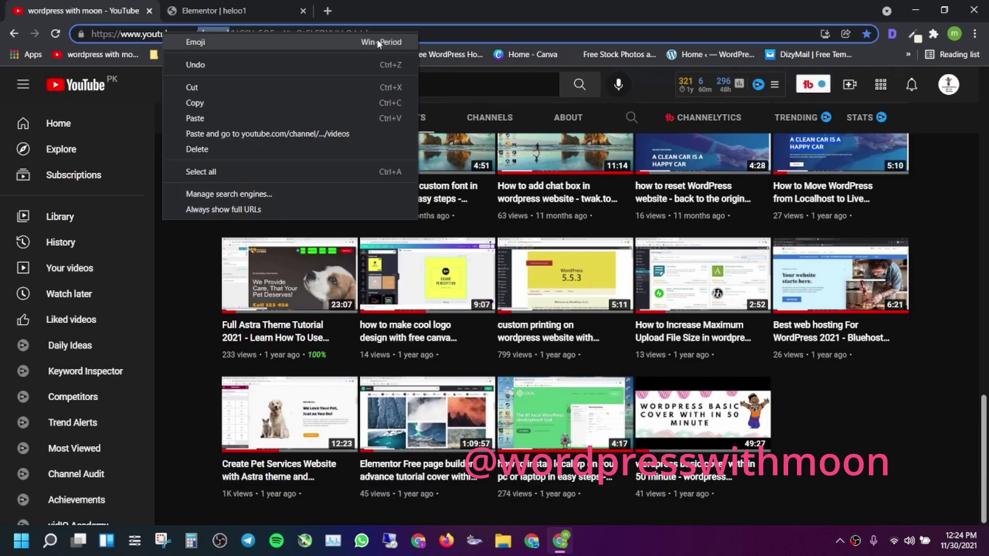
click(465, 40)
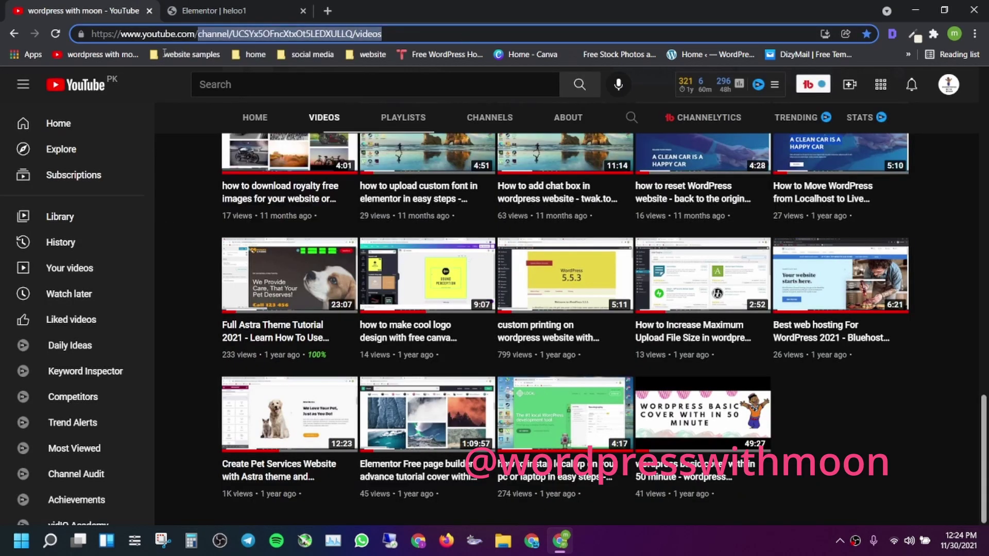
right_click(124, 35)
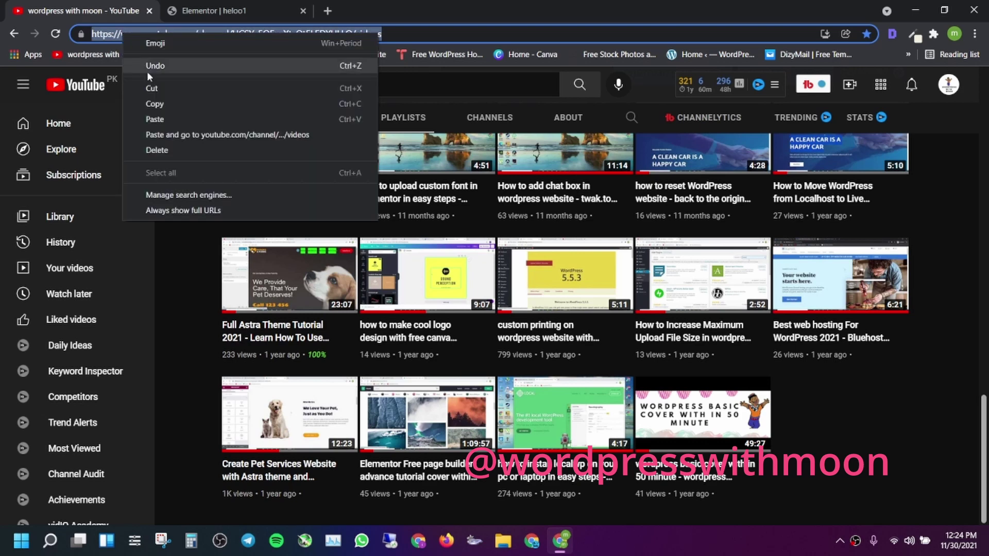
click(157, 103)
click(214, 10)
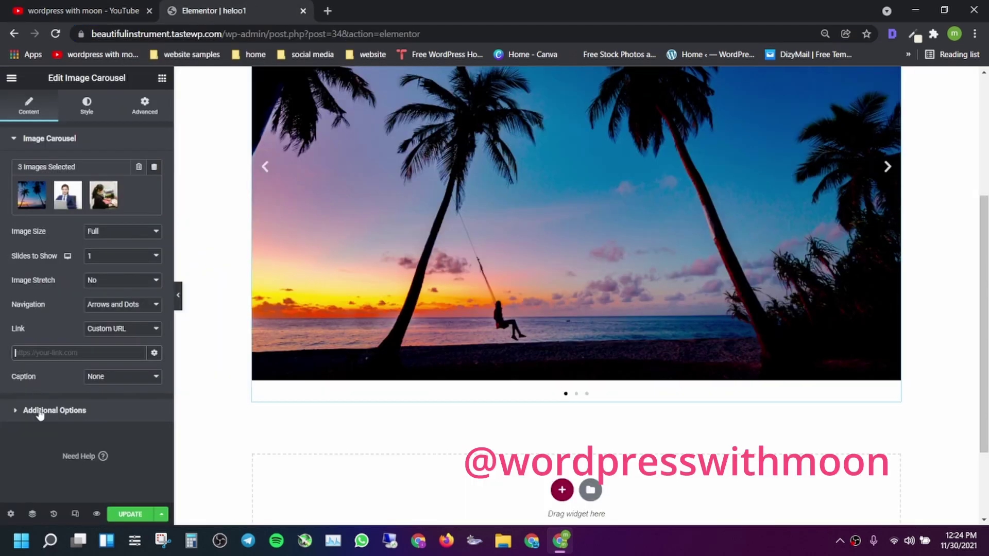
Paste the YouTube address as the carousel link, expand Additional Options, and show Style settings.
right_click(24, 354)
click(81, 250)
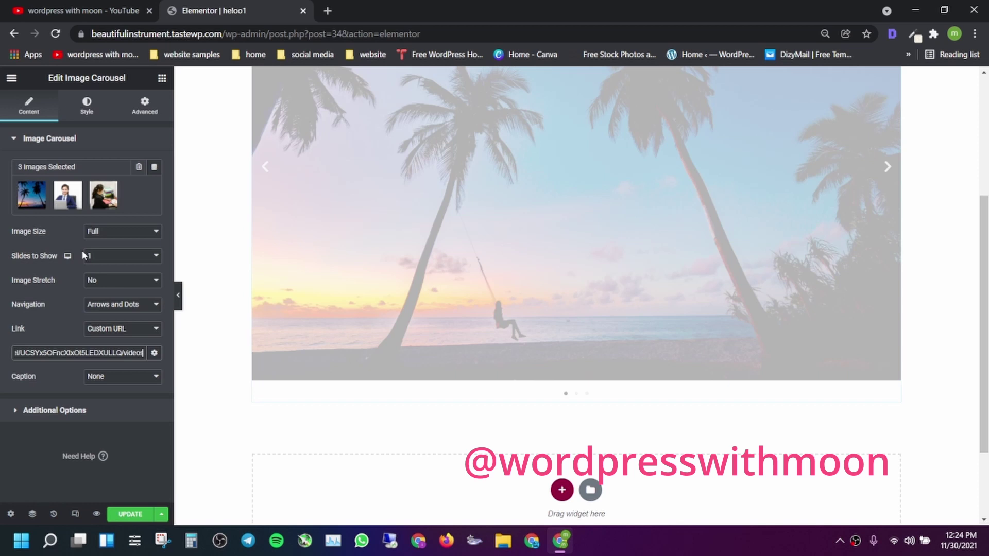
click(57, 411)
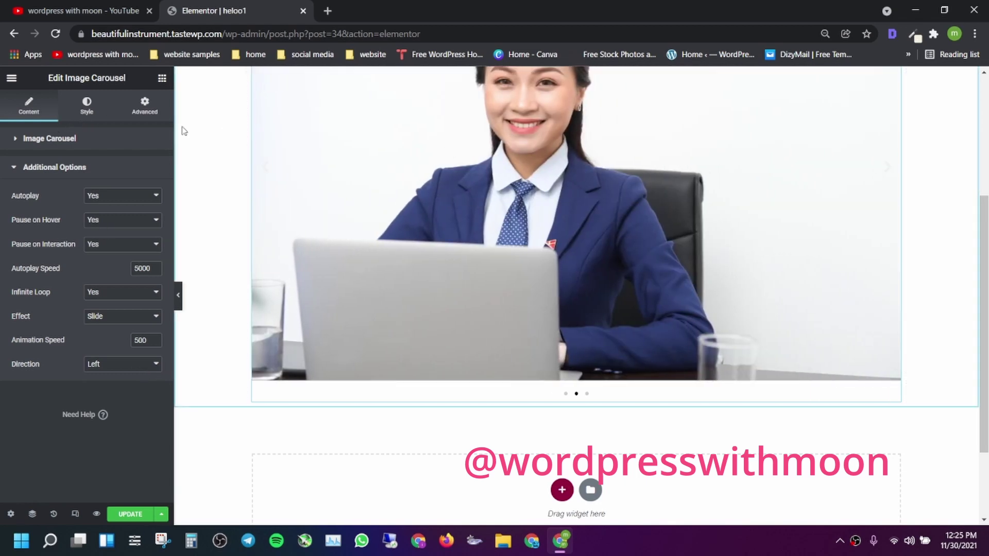
click(87, 105)
click(107, 195)
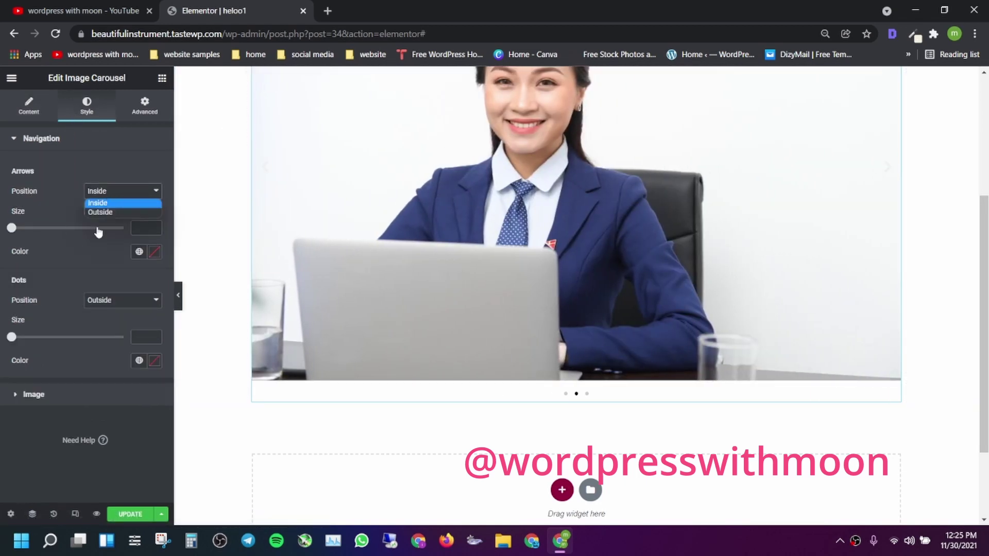
Set the carousel arrows Inside, size 46, in pink.
click(109, 212)
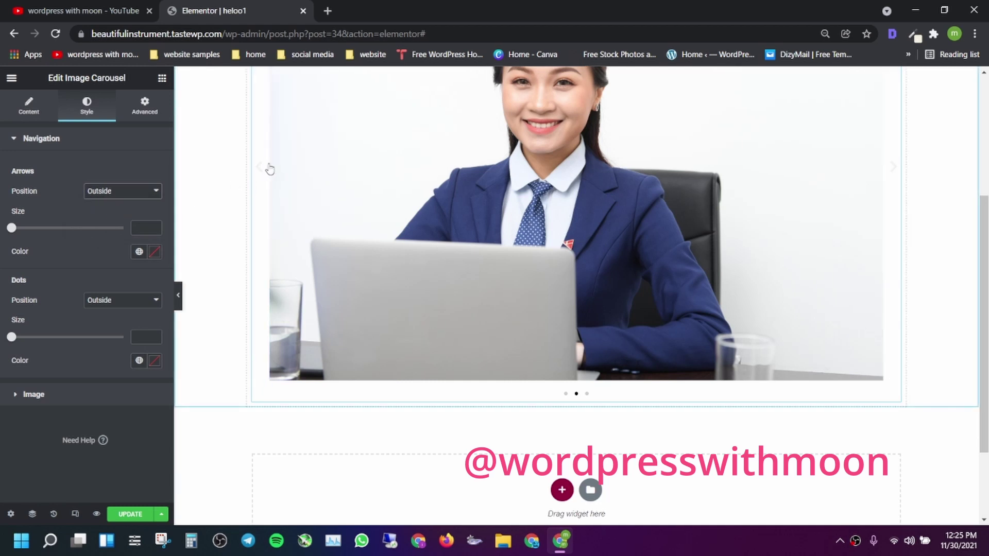
click(137, 262)
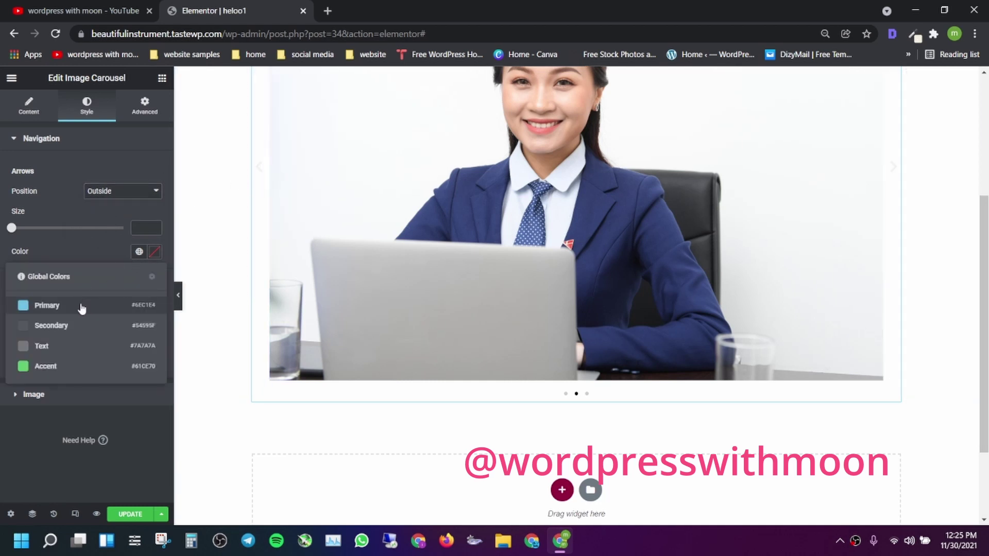
click(81, 306)
click(123, 191)
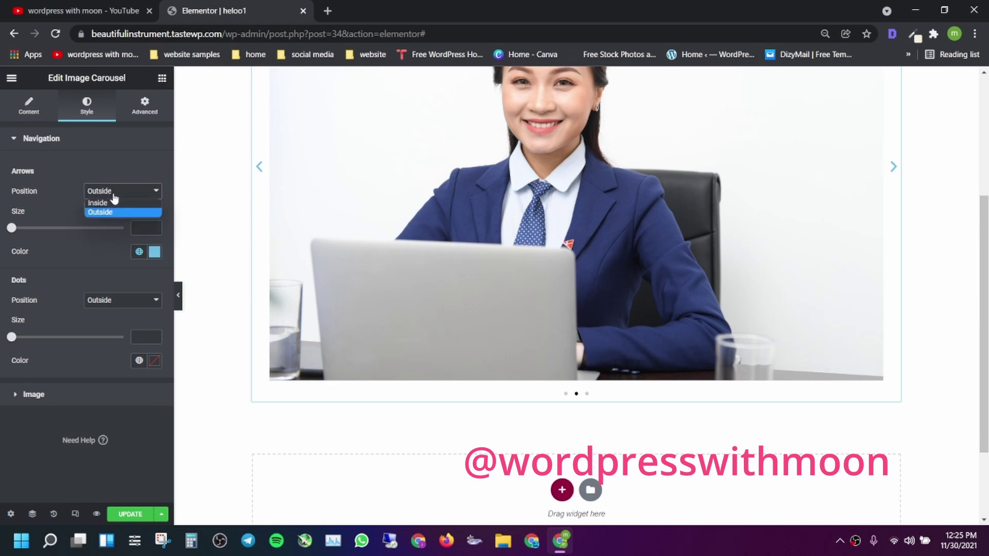
click(109, 202)
click(124, 191)
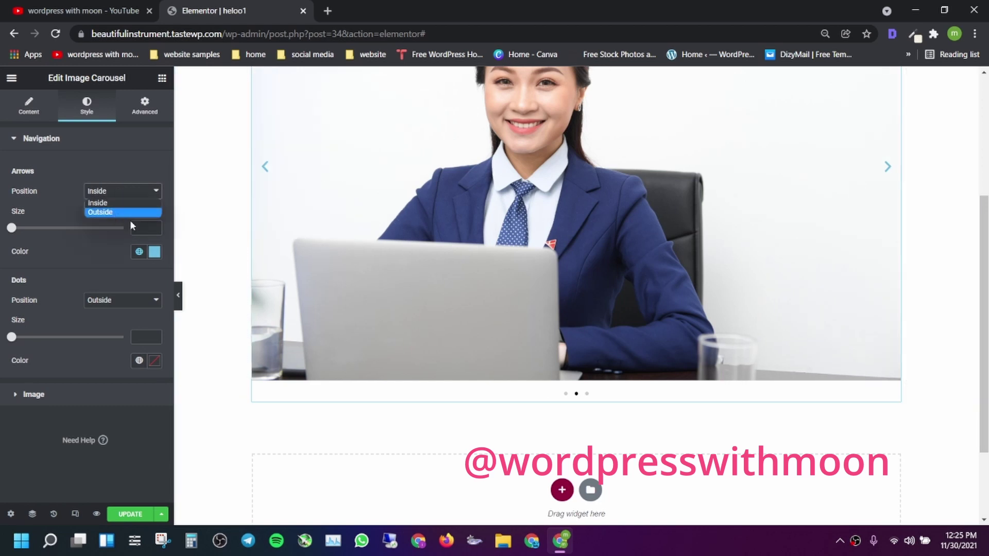
drag(13, 233, 85, 234)
click(154, 255)
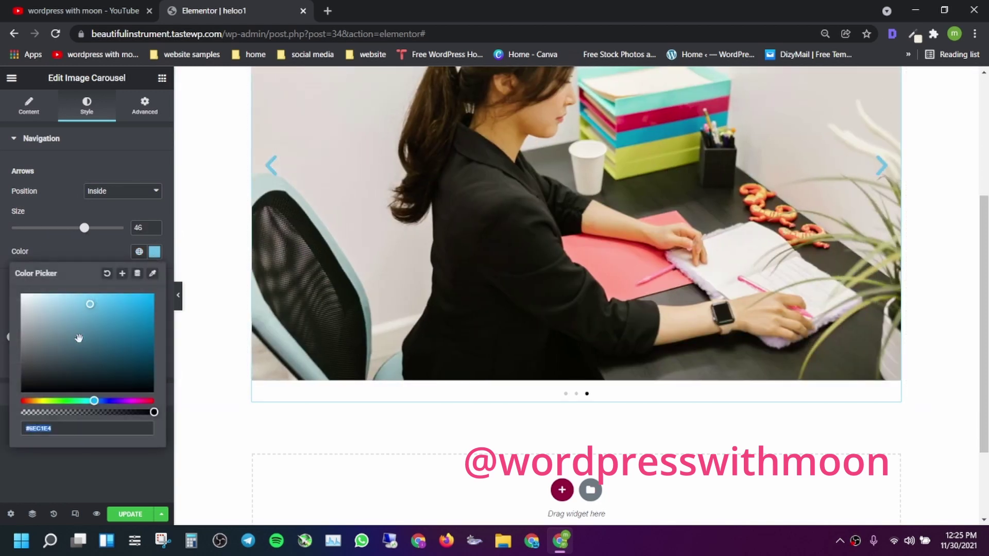
drag(95, 401, 132, 401)
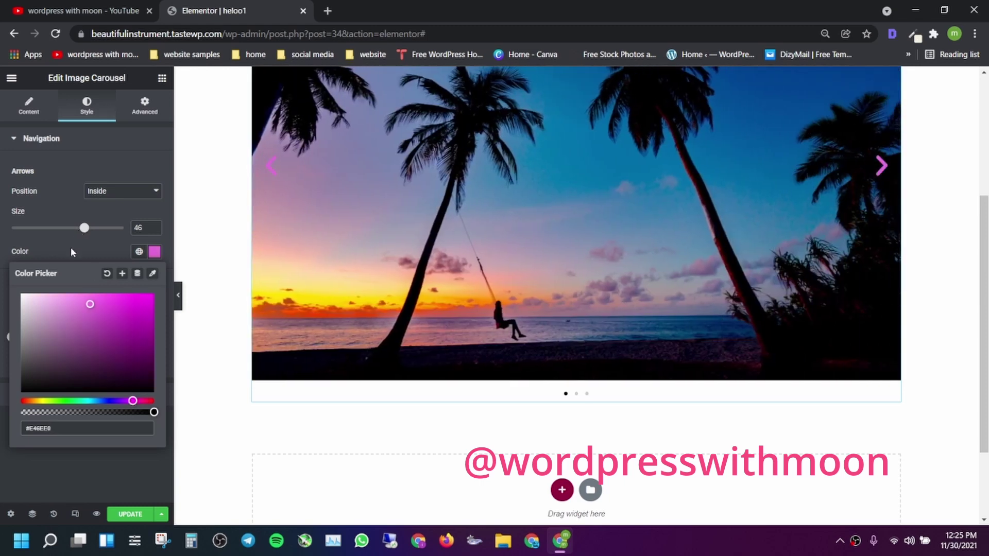
click(70, 248)
Set the dots Outside, size 8, with the green Accent colour.
click(121, 301)
click(115, 320)
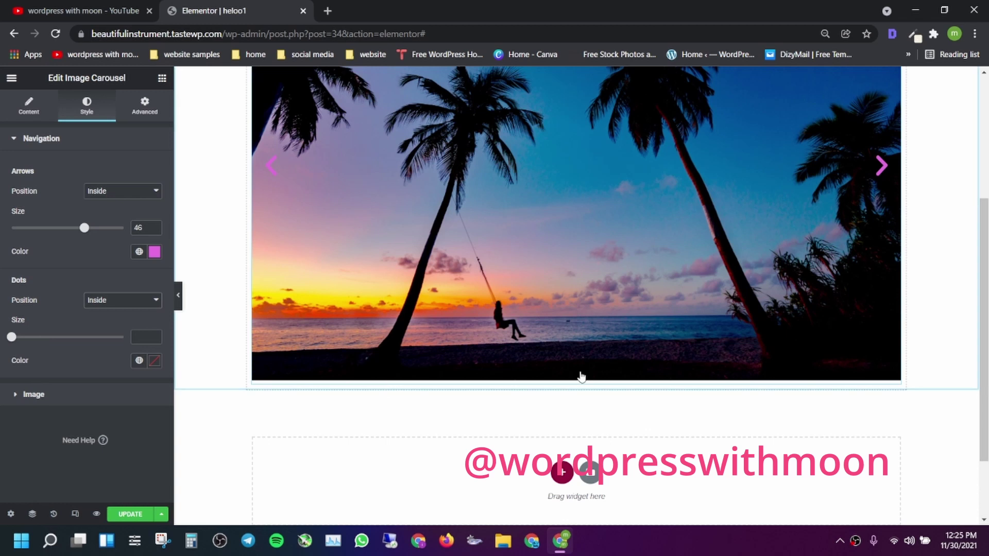
click(118, 304)
click(102, 312)
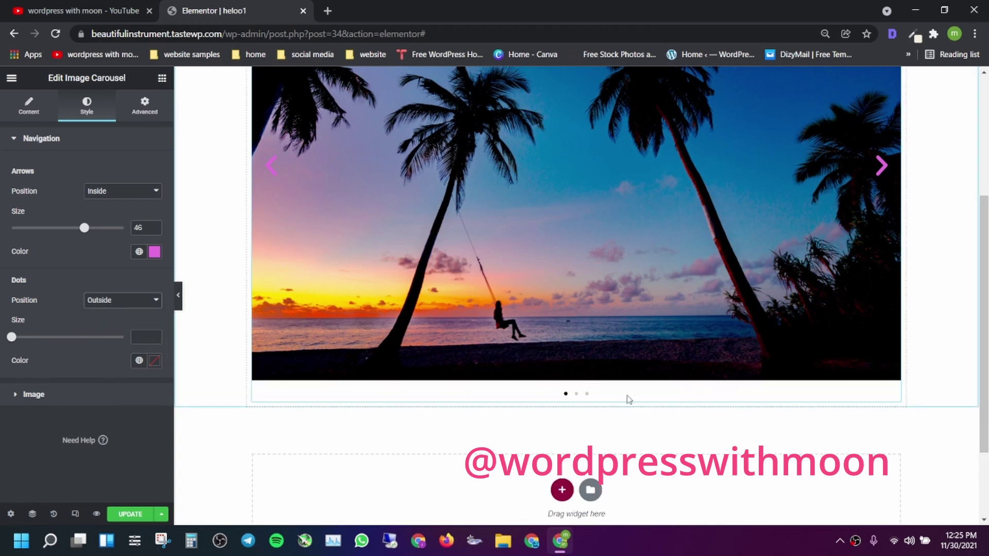
drag(11, 337, 78, 338)
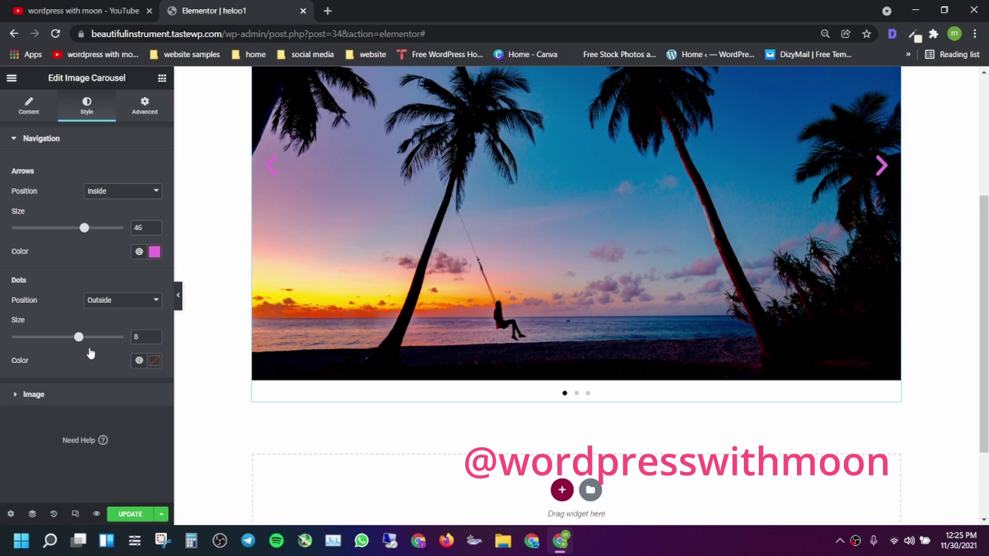
click(137, 362)
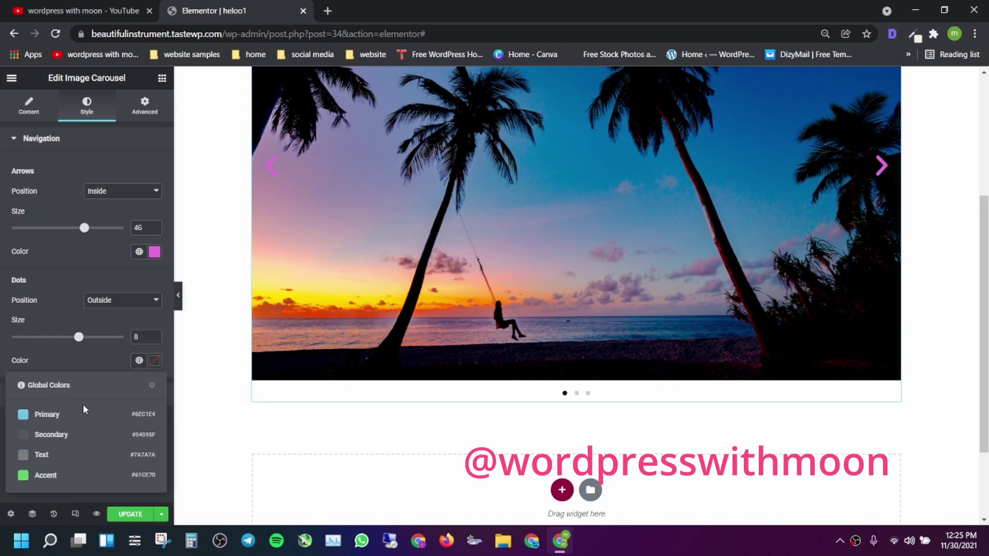
click(45, 474)
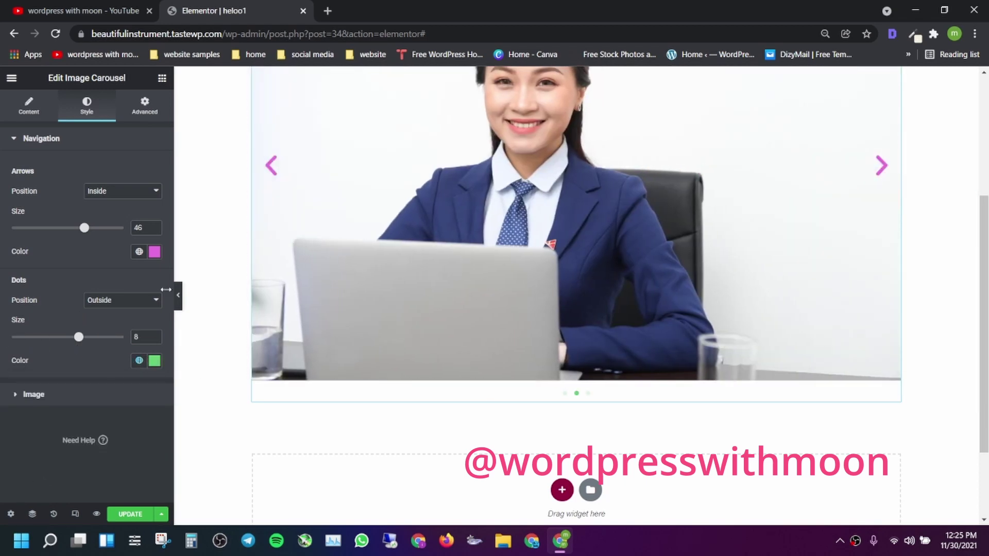
Deepen the arrows' pink shade and select the section containing the carousel.
click(155, 252)
mouse_move(89, 308)
mouse_down()
mouse_move(68, 318)
mouse_move(82, 315)
mouse_up()
click(73, 203)
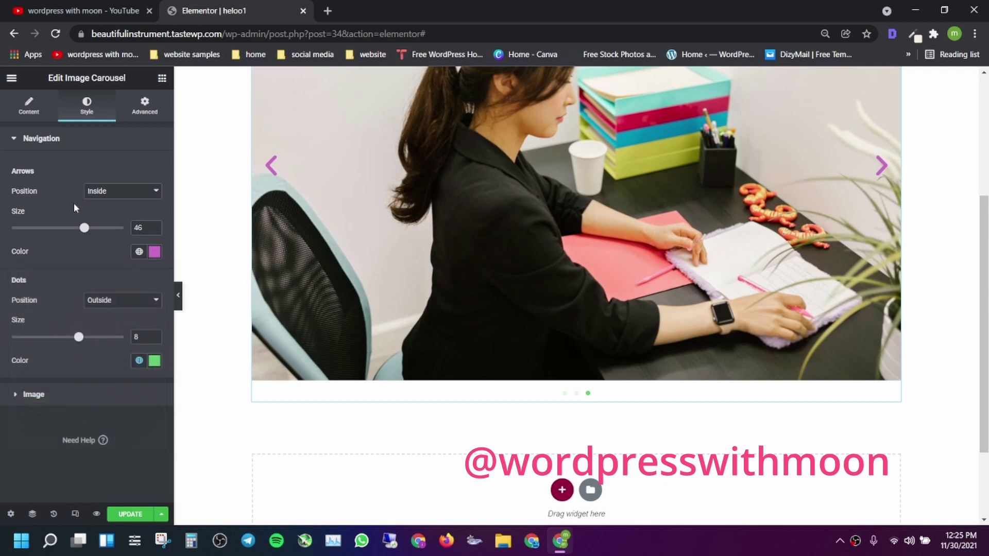
scroll(568, 129, up, 4)
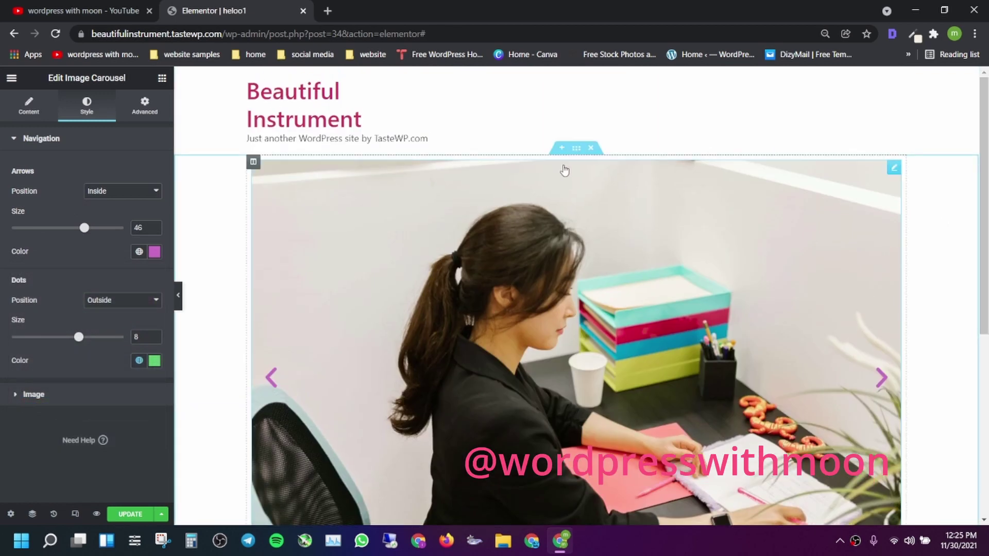
click(576, 149)
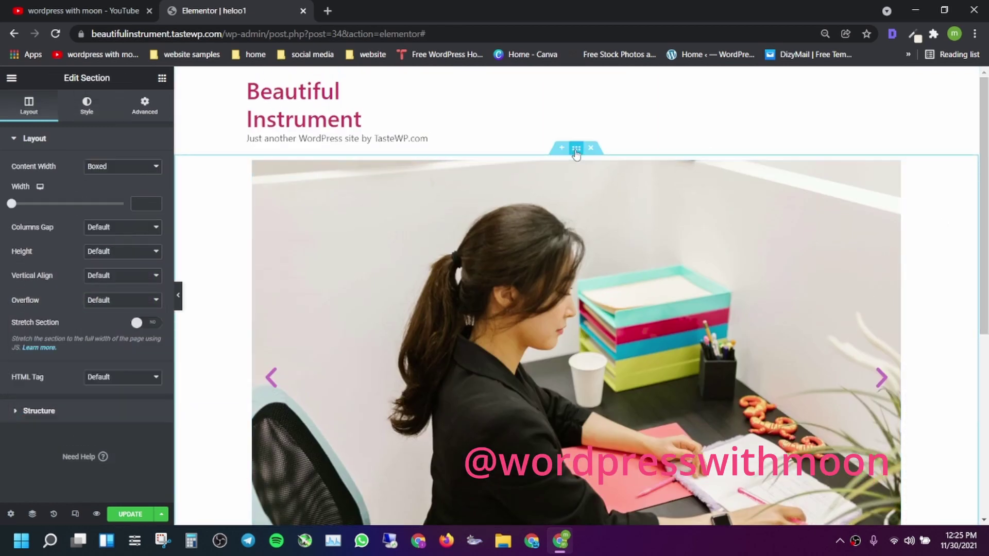
Give the section a Classic black background overlay at 0.5 opacity.
click(86, 124)
click(73, 227)
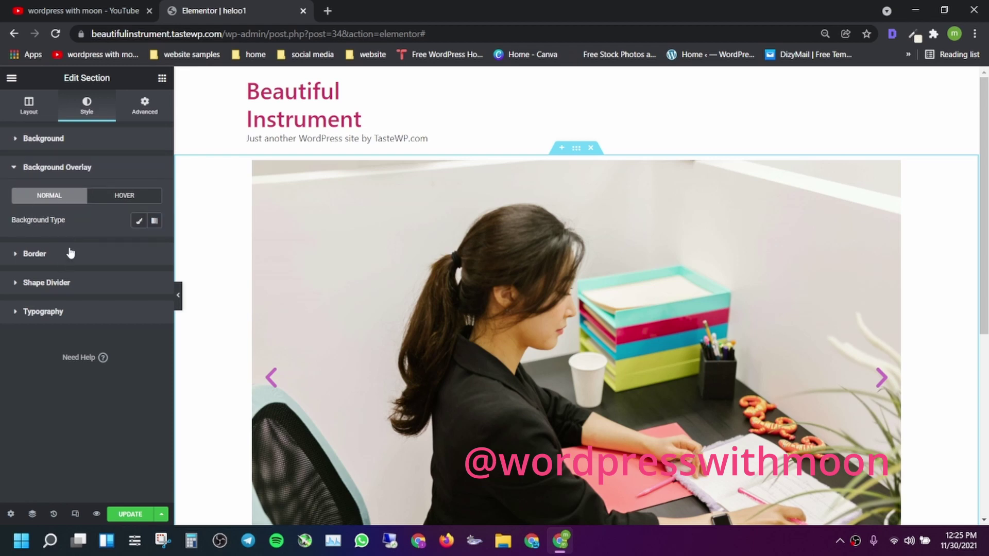
click(139, 221)
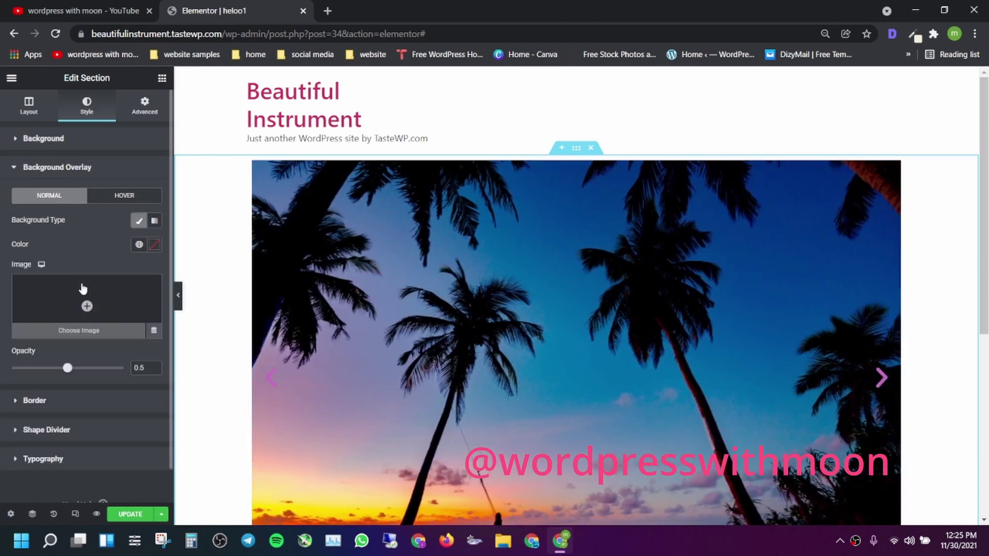
click(139, 245)
click(64, 305)
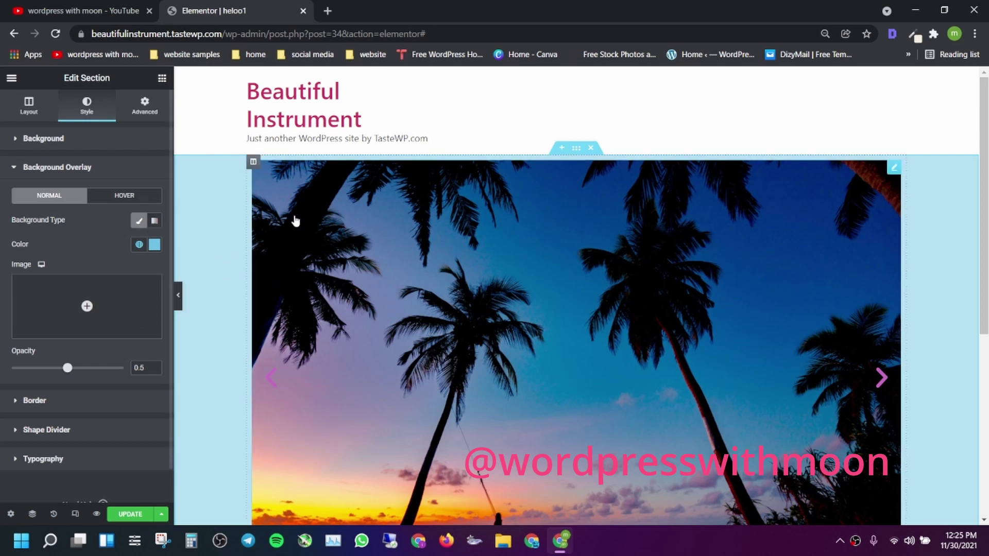
click(154, 244)
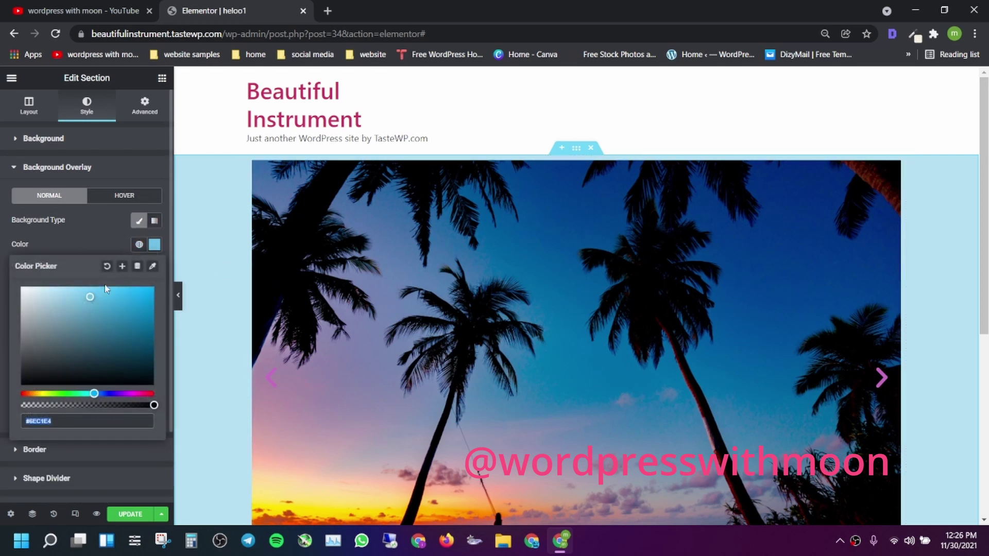
drag(78, 307, 21, 389)
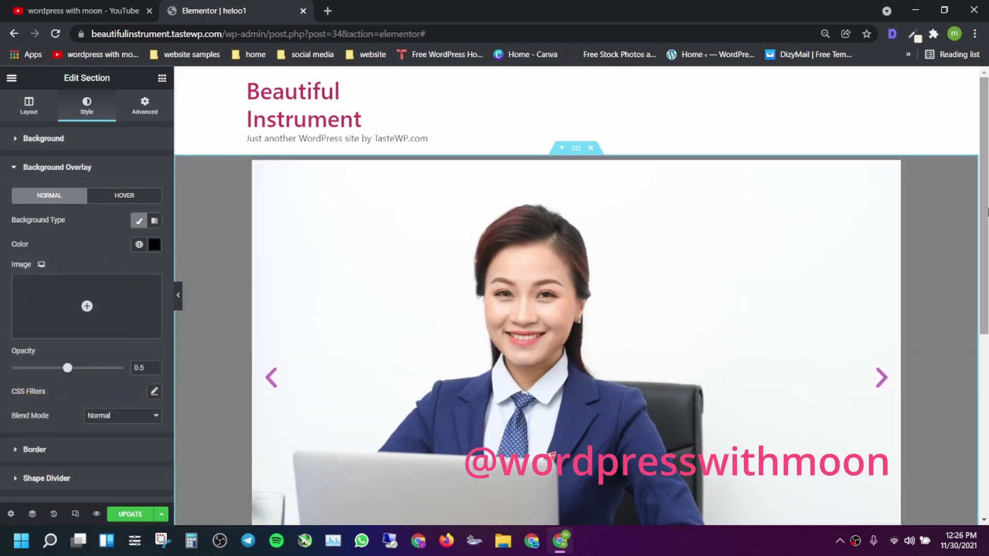
scroll(603, 387, down, 5)
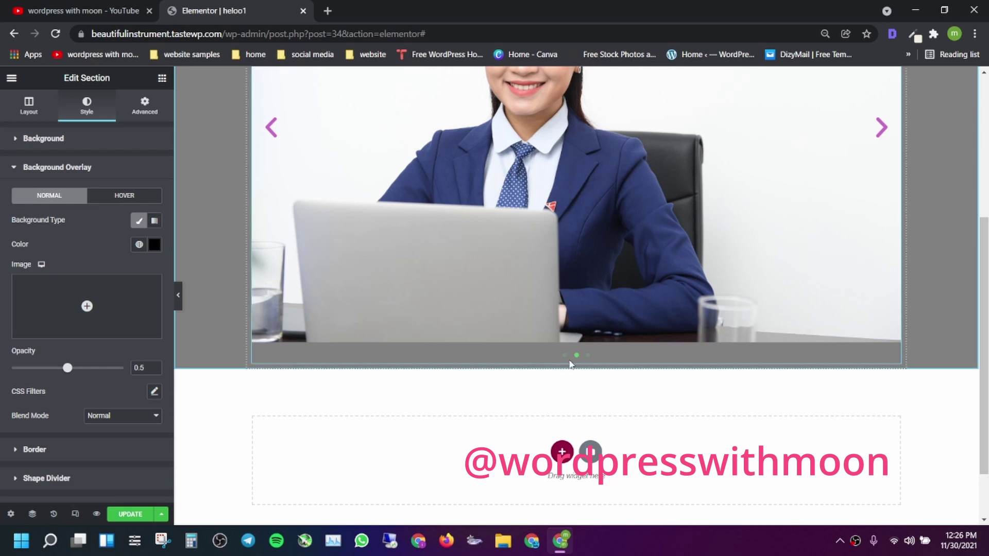
scroll(570, 363, up, 5)
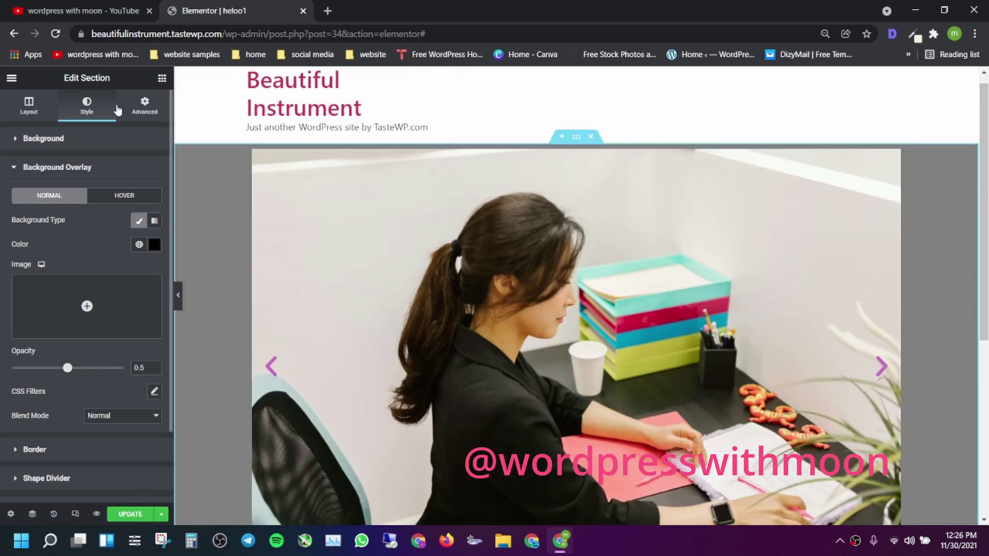
click(587, 210)
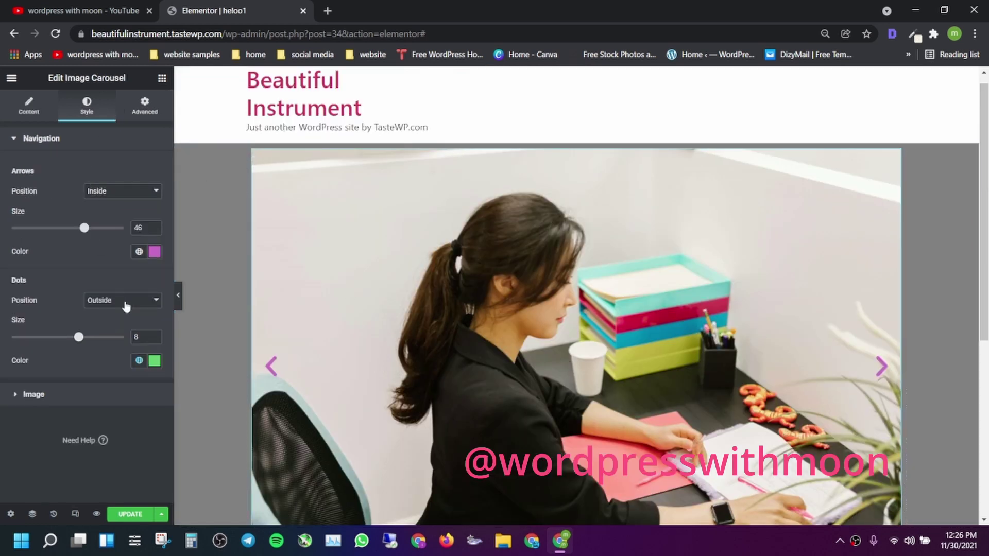
Give the carousel a 34 px margin and 20 px padding on every side.
click(152, 365)
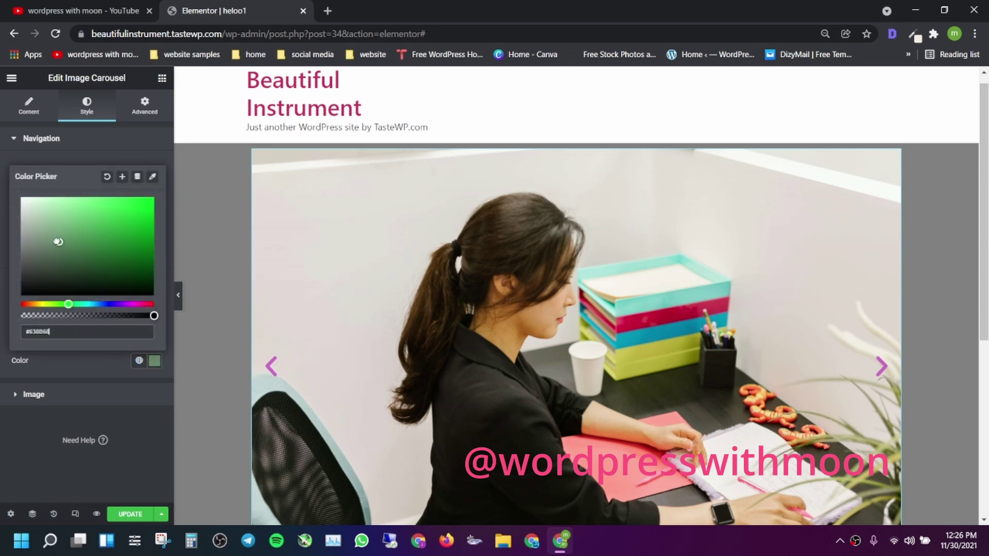
click(147, 149)
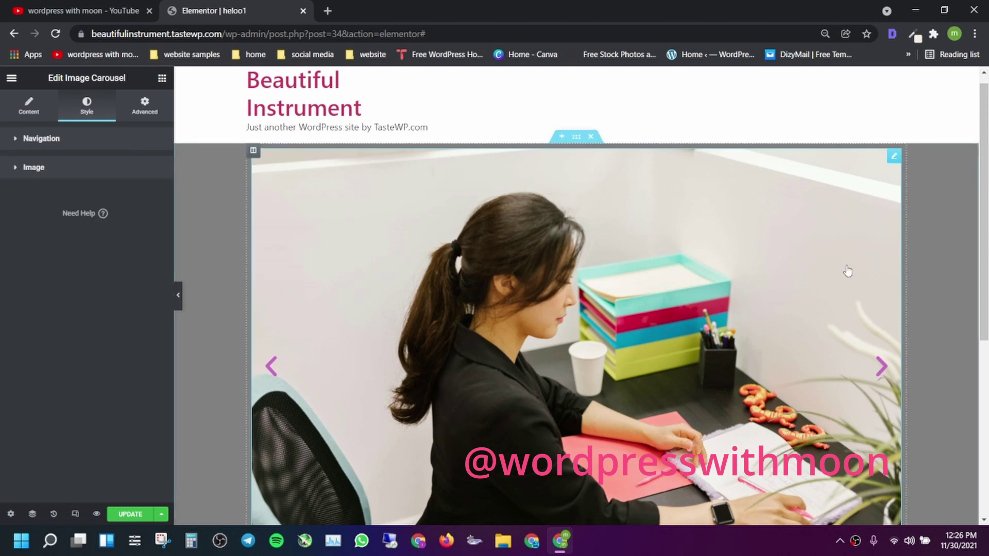
scroll(574, 368, down, 5)
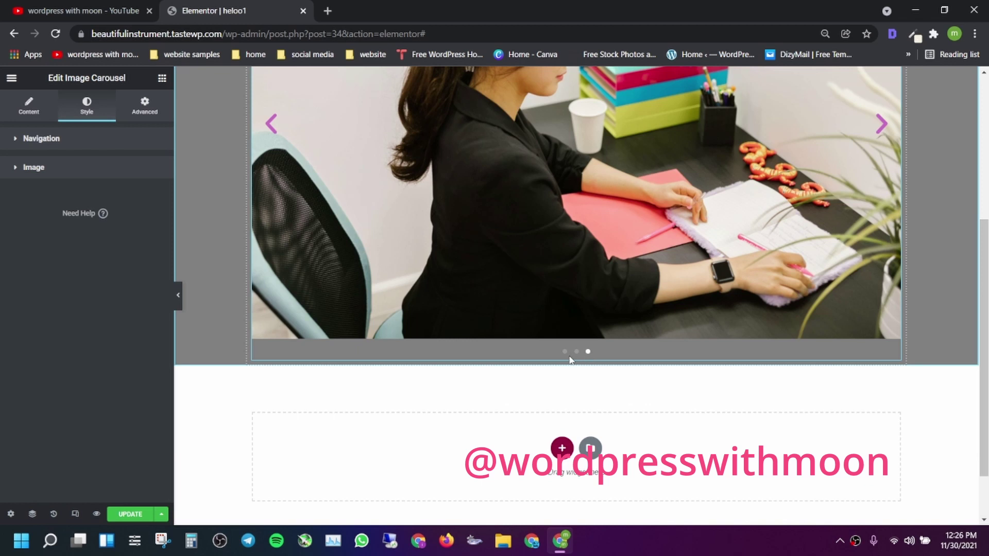
click(147, 113)
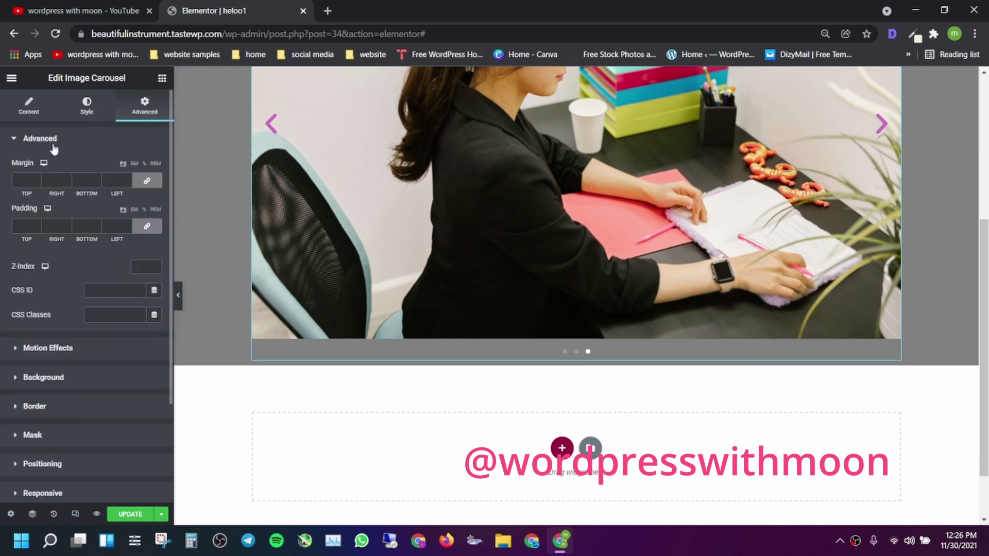
drag(127, 186, 128, 186)
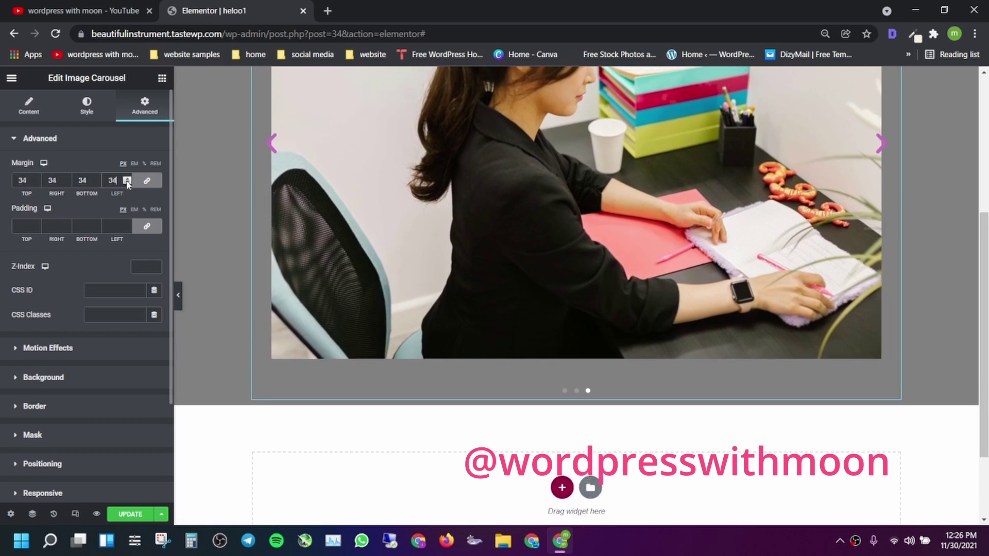
drag(127, 227, 127, 227)
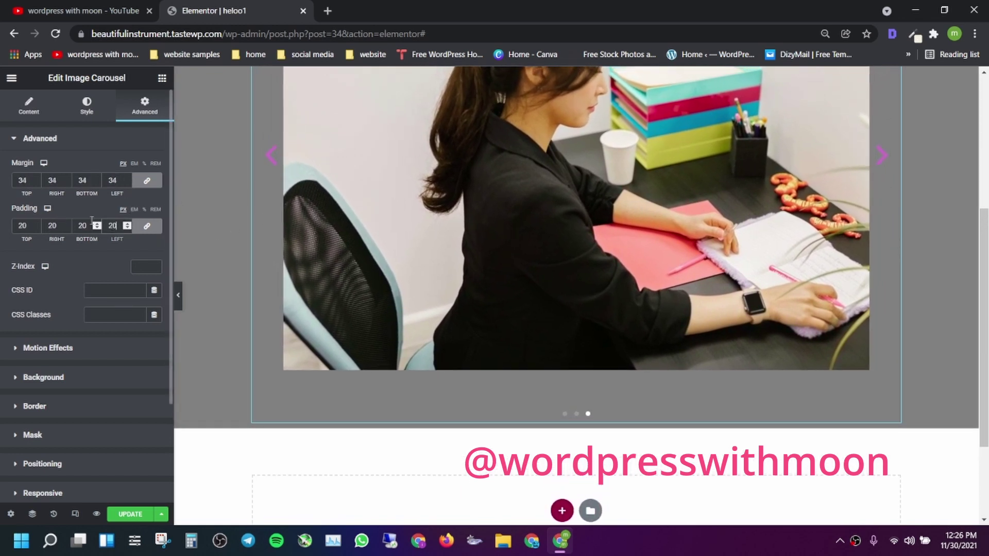
click(146, 226)
click(128, 224)
click(127, 224)
click(128, 225)
click(127, 225)
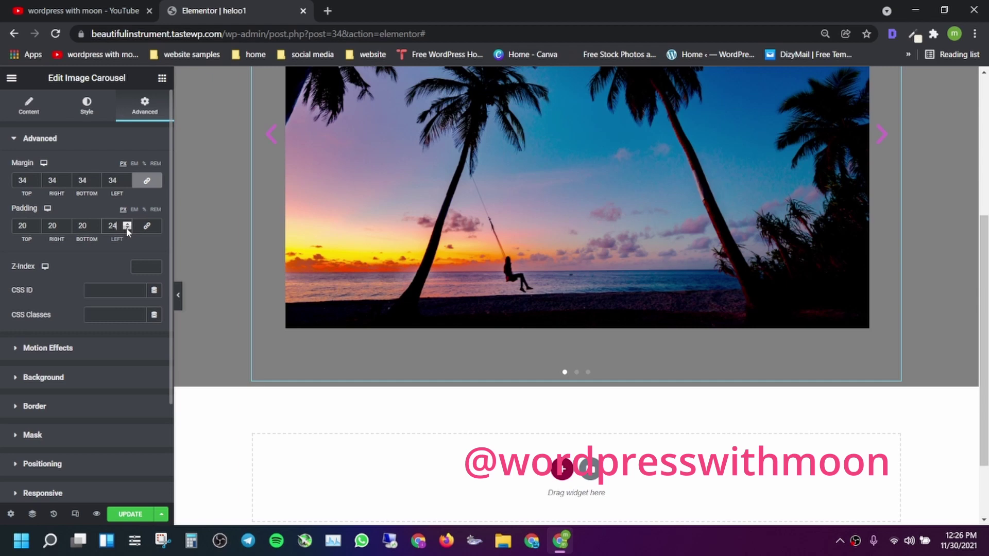
click(127, 229)
click(128, 230)
click(128, 230)
click(127, 229)
Save the page, preview it, and test the slide's link to the YouTube channel.
click(128, 514)
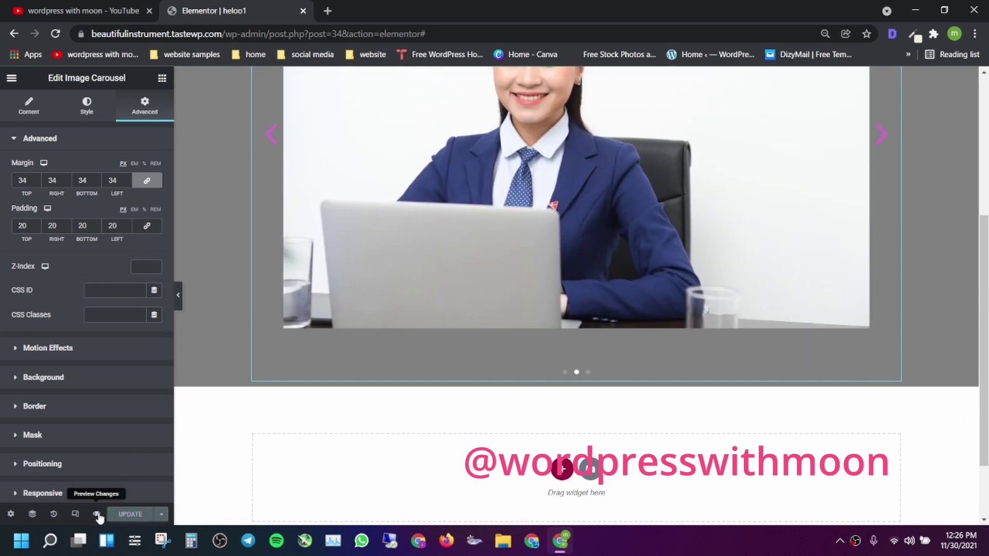
click(97, 514)
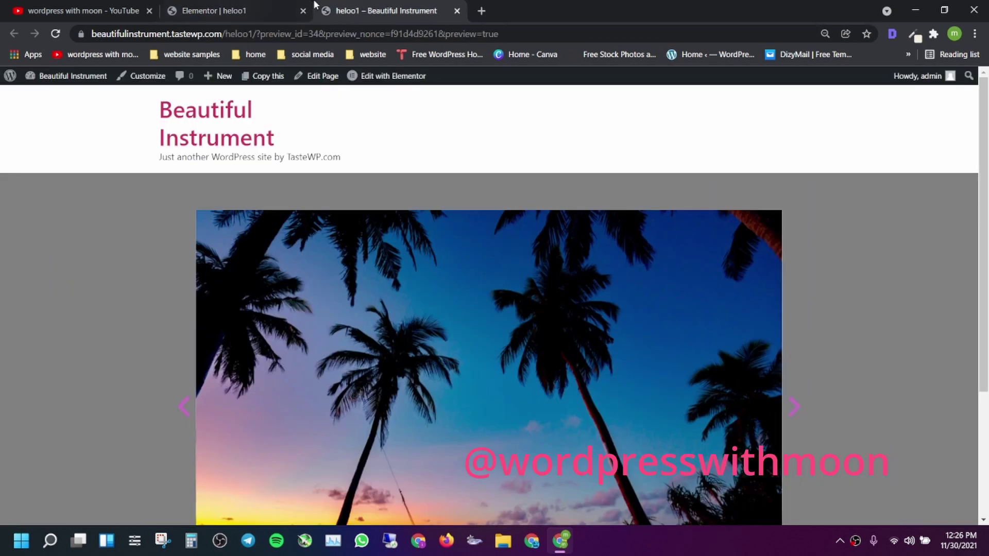
click(418, 279)
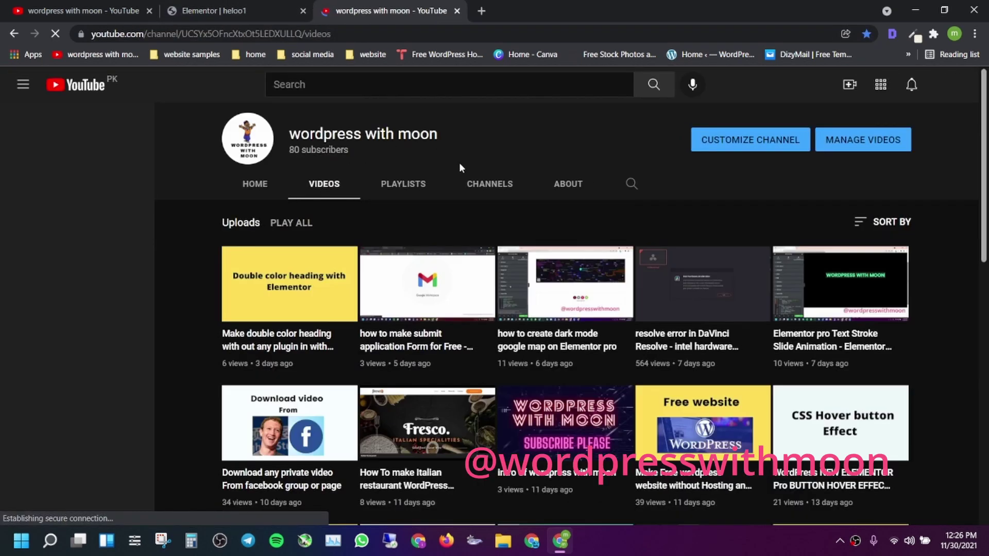
click(224, 6)
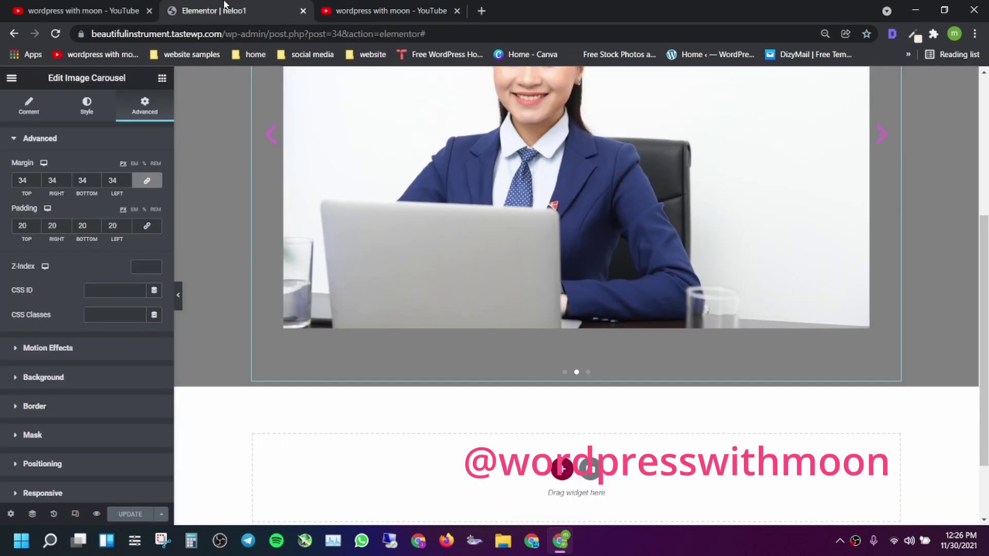
Set the carousel's custom URL link to open in a new window.
click(27, 106)
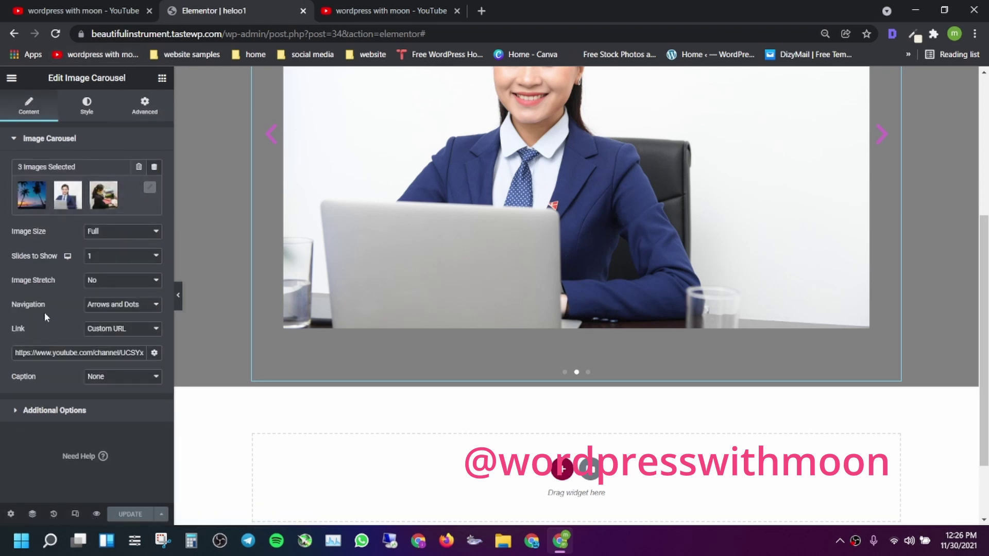
click(155, 355)
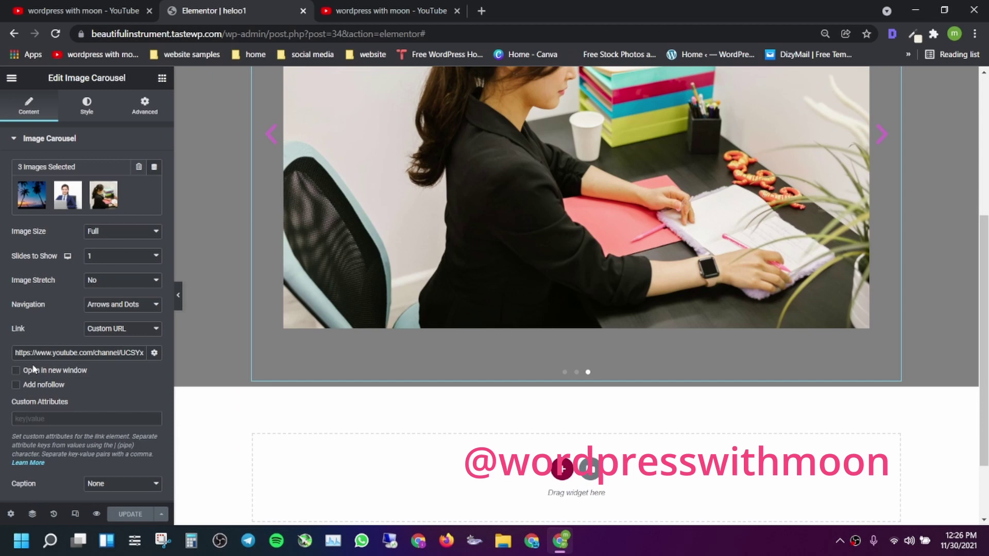
click(25, 372)
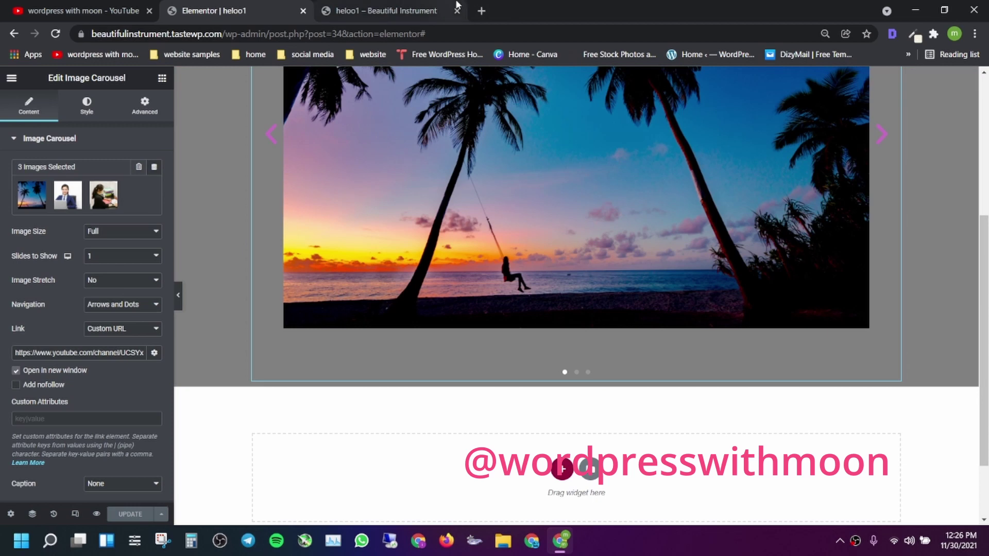
In the page preview, verify a carousel slide opens the YouTube channel's Videos page in a separate tab.
click(418, 11)
click(446, 297)
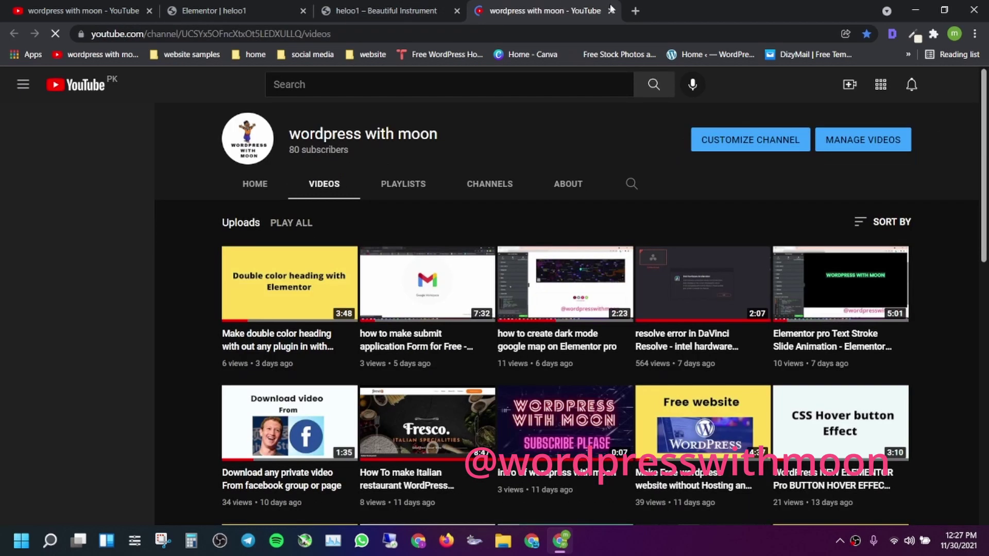
click(610, 11)
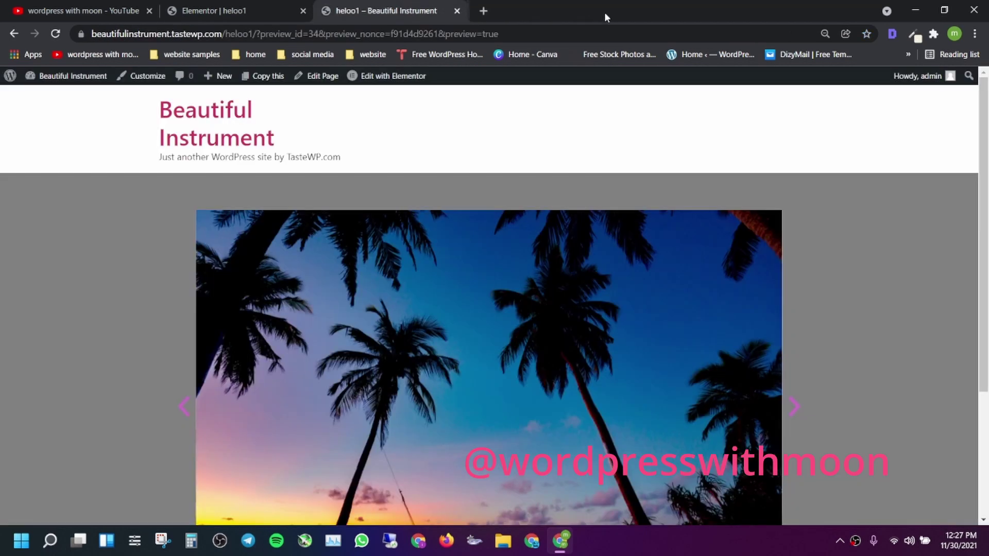
click(441, 268)
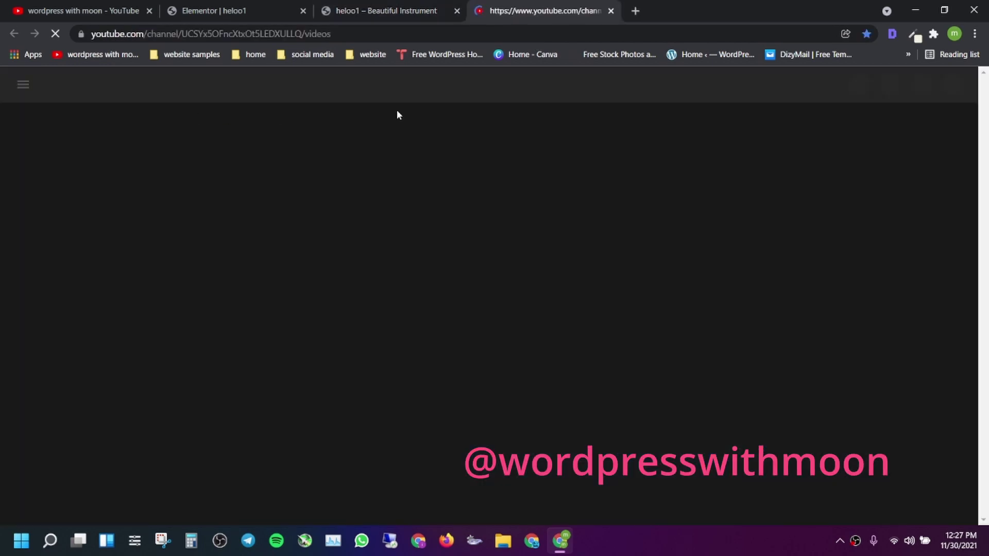